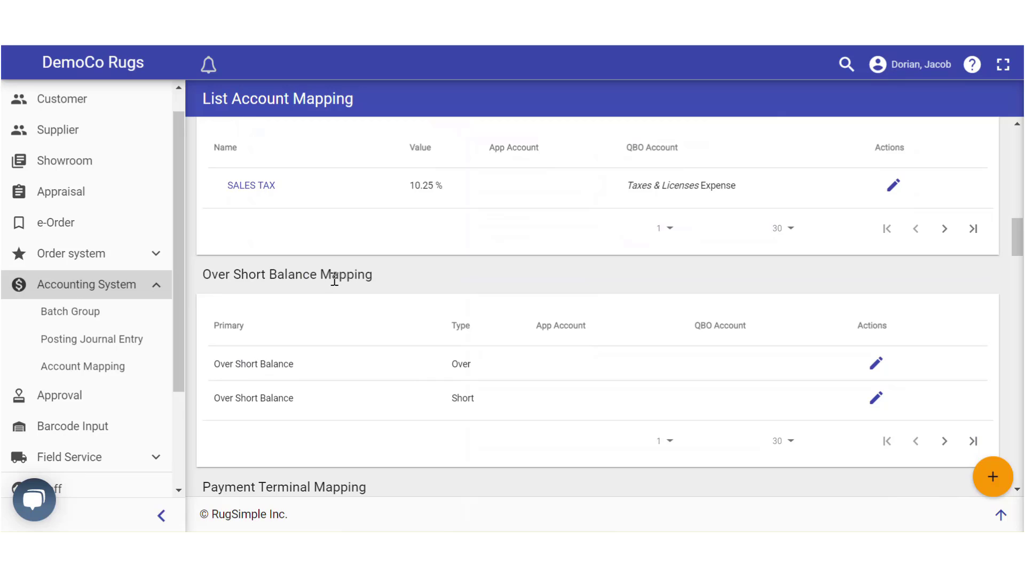
# Step: Map the Over type of Over Short Balance to the QBO account Over And Short - Bank and save the mapping
pyautogui.scroll(-1, 1017, 236)
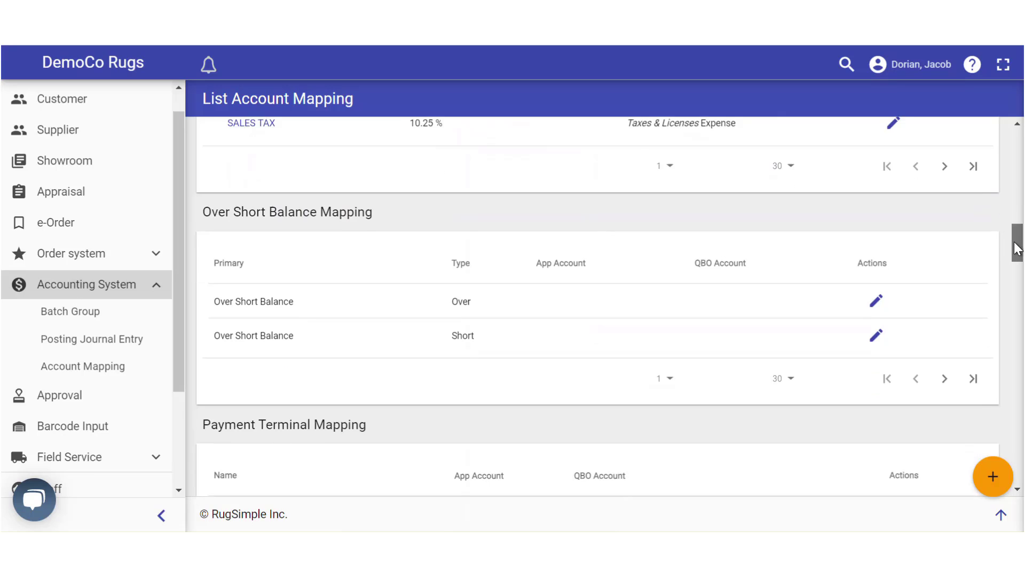
pyautogui.scroll(1, 1017, 241)
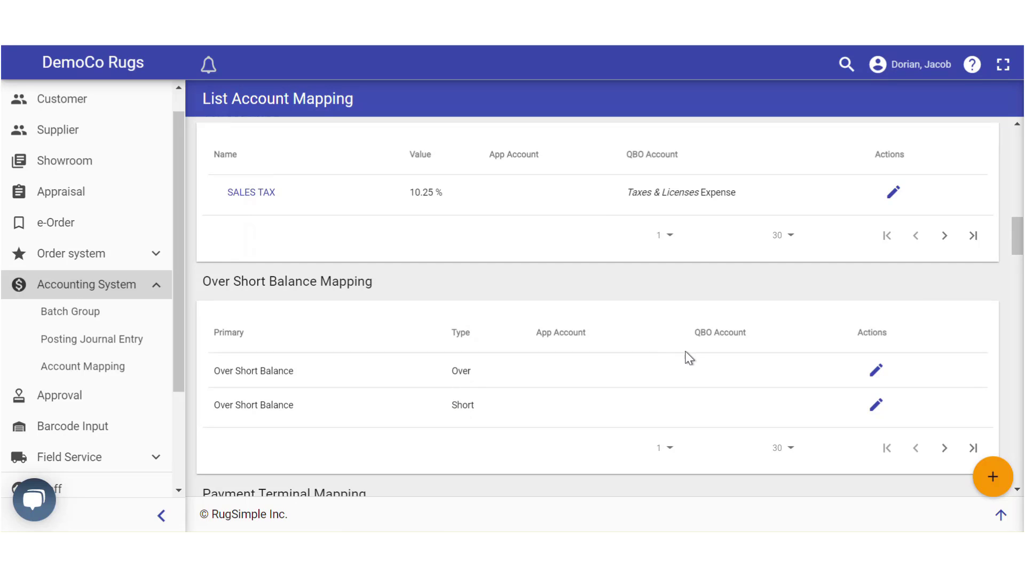
pyautogui.click(876, 374)
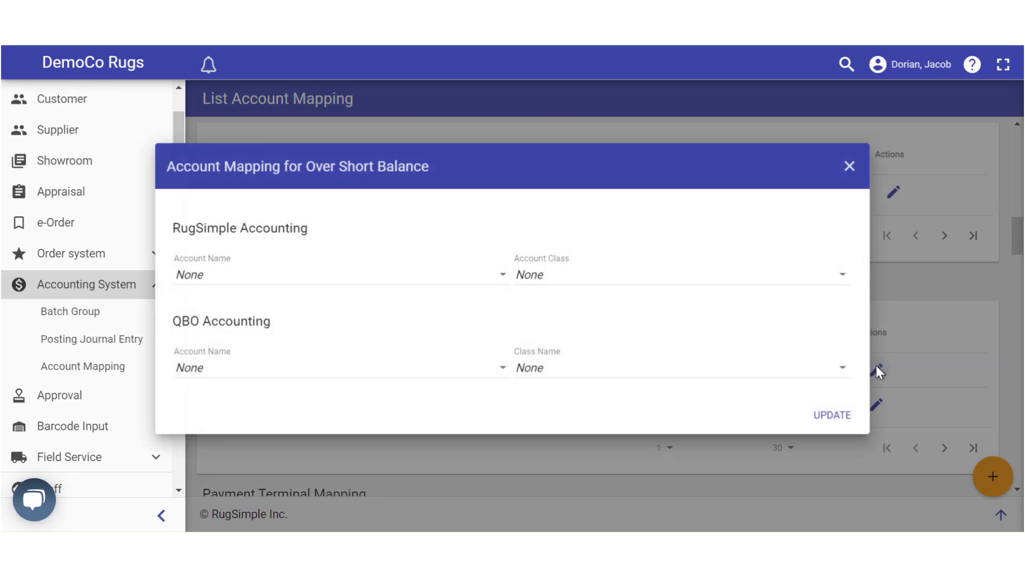
pyautogui.click(217, 371)
pyautogui.moveTo(516, 363); pyautogui.dragTo(514, 428)
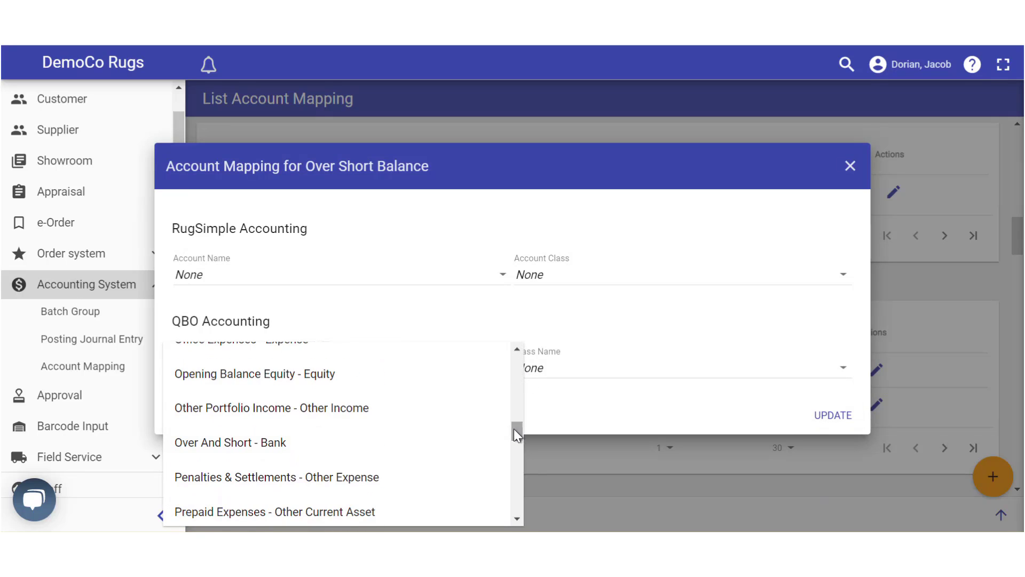
pyautogui.click(208, 452)
pyautogui.click(836, 420)
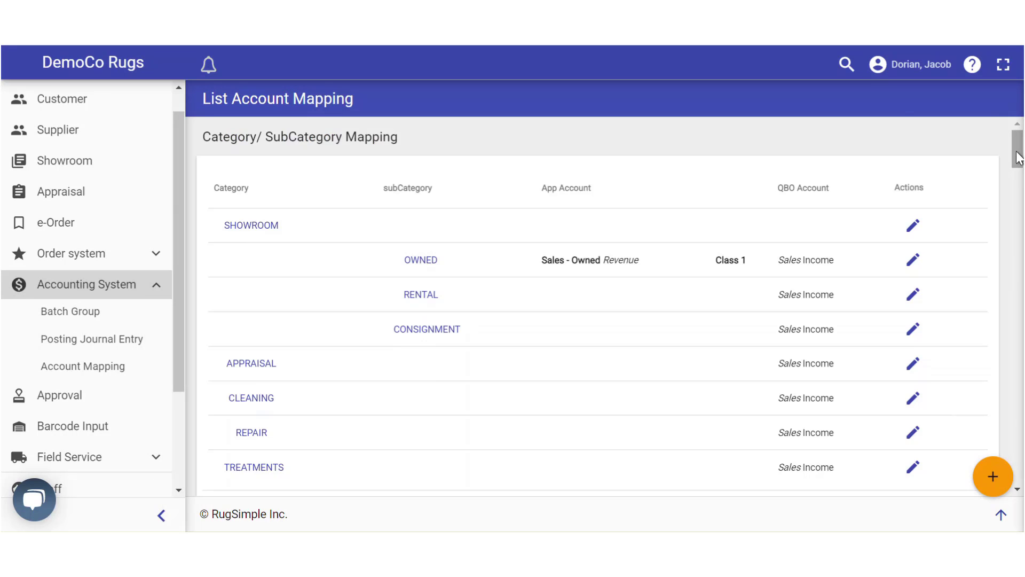
# Step: Map the Short type of Over Short Balance to the QBO account Over And Short - Bank and save it
pyautogui.moveTo(1018, 150)
pyautogui.mouseDown()
pyautogui.moveTo(1021, 272)
pyautogui.moveTo(1017, 247)
pyautogui.mouseUp()
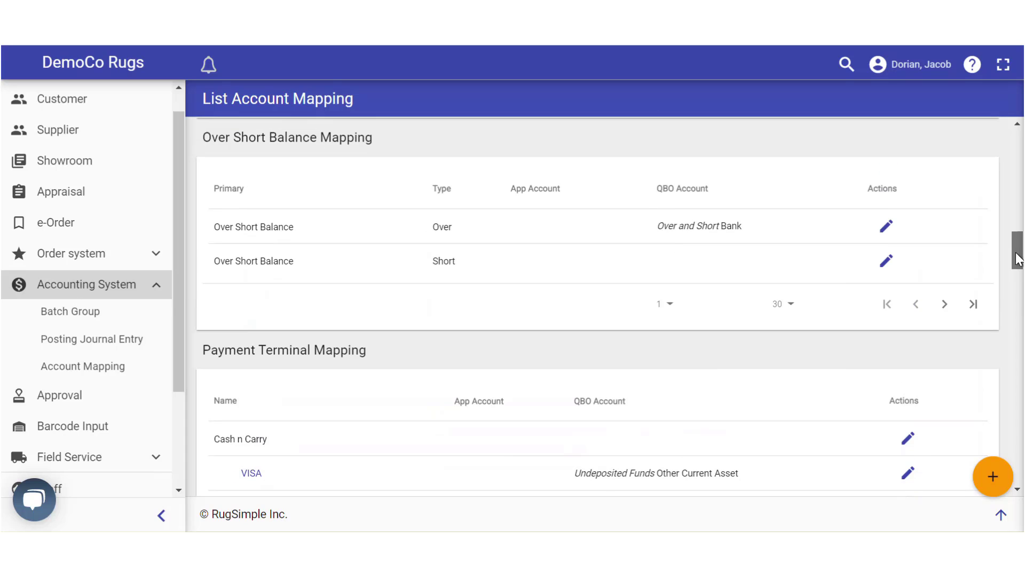
pyautogui.click(885, 262)
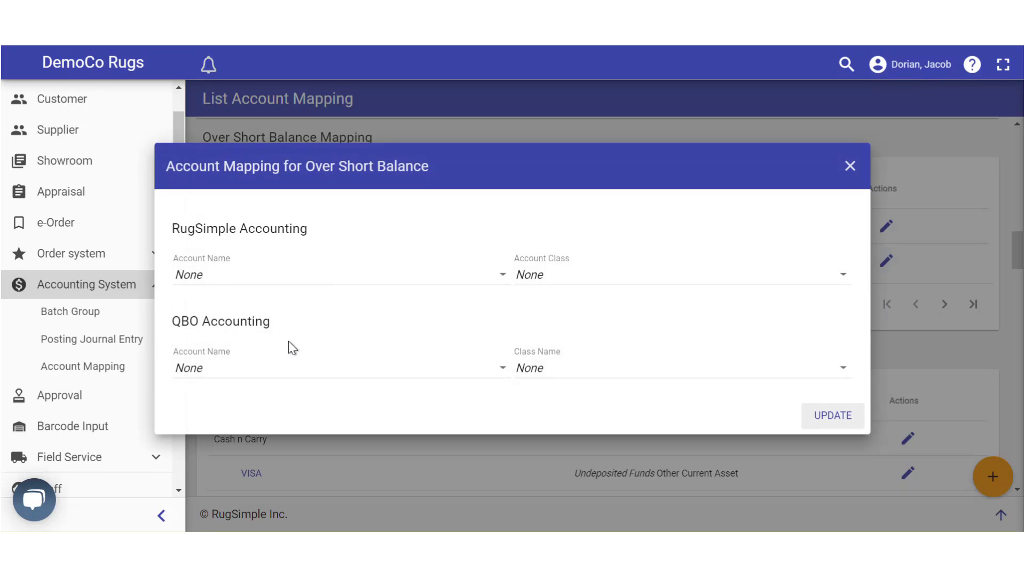
pyautogui.click(263, 373)
pyautogui.scroll(-5, 262, 381)
pyautogui.scroll(-5, 261, 381)
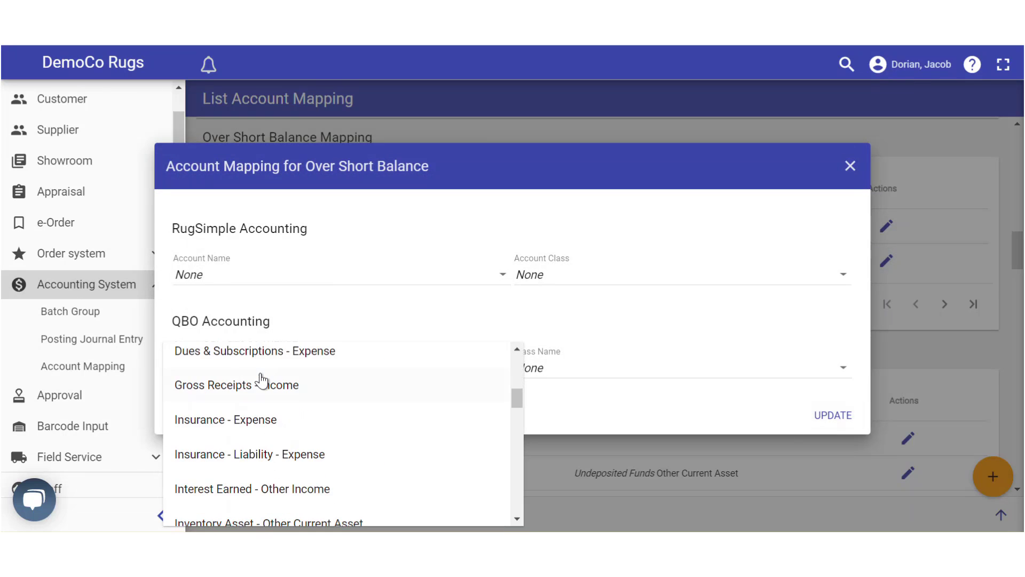
pyautogui.scroll(-2, 257, 382)
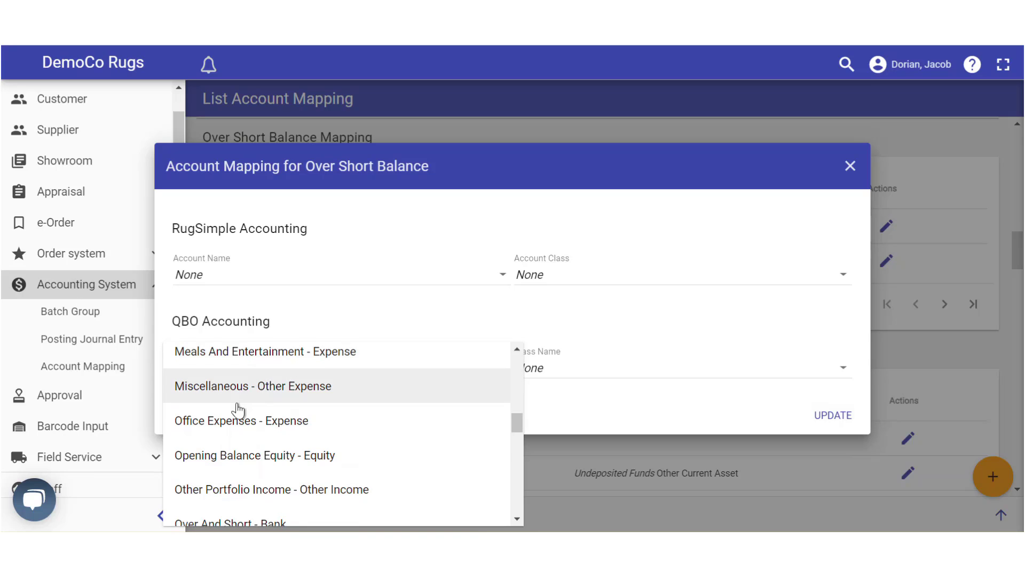
pyautogui.scroll(-2, 236, 415)
pyautogui.click(290, 444)
pyautogui.click(830, 420)
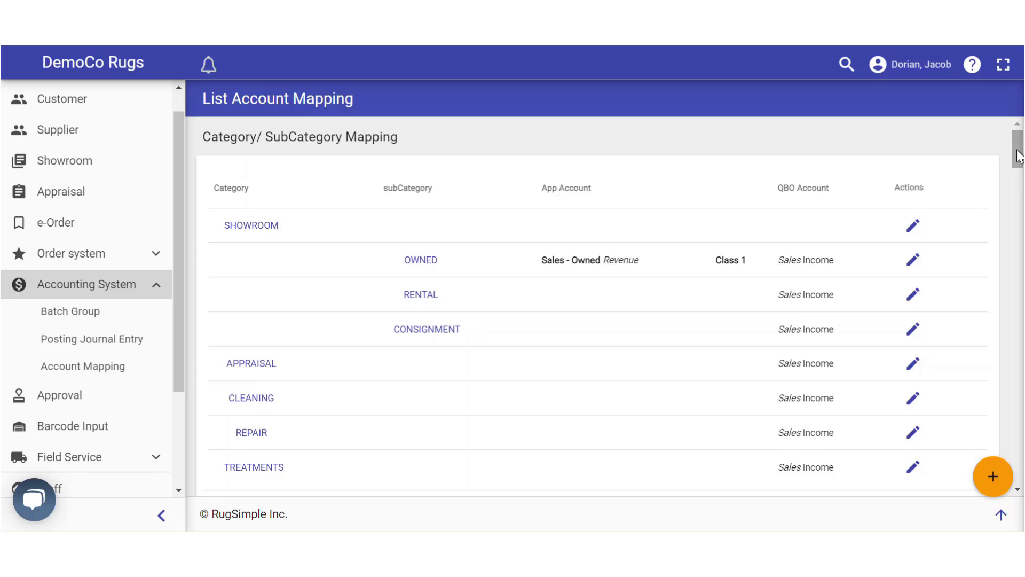
# Step: Map the Cash n Carry terminal's Visa Over method to the QBO account Undeposited Funds - Other Current Asset and save it
pyautogui.moveTo(1019, 156); pyautogui.dragTo(1022, 276)
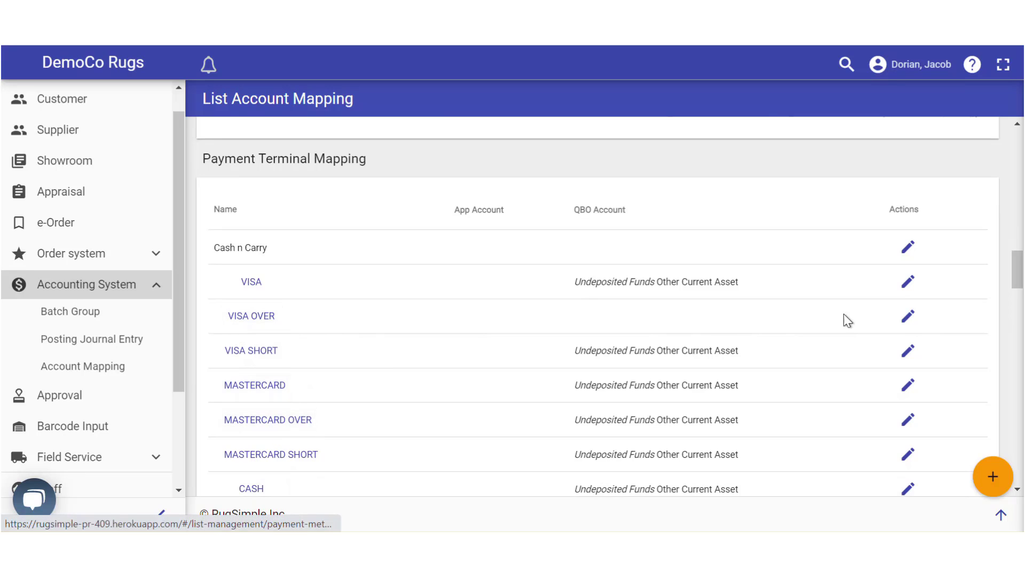
pyautogui.click(904, 321)
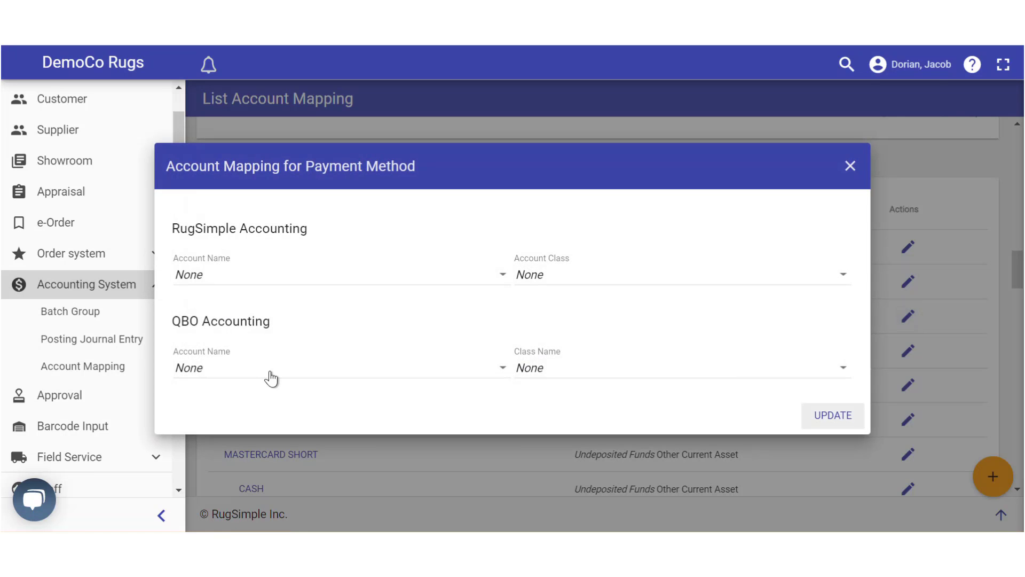
pyautogui.click(259, 373)
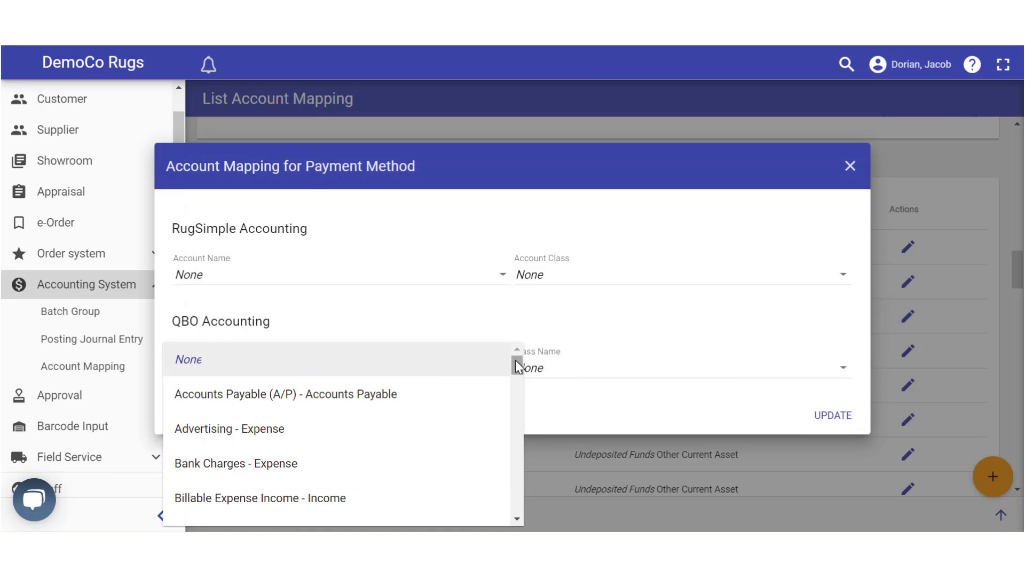
pyautogui.moveTo(516, 361); pyautogui.dragTo(488, 506)
pyautogui.click(288, 473)
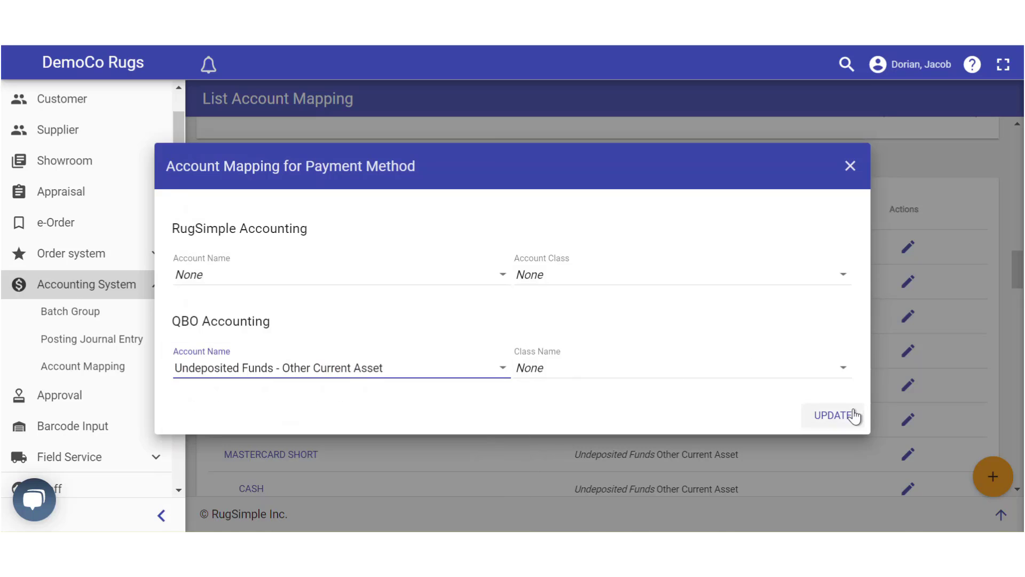
pyautogui.click(834, 416)
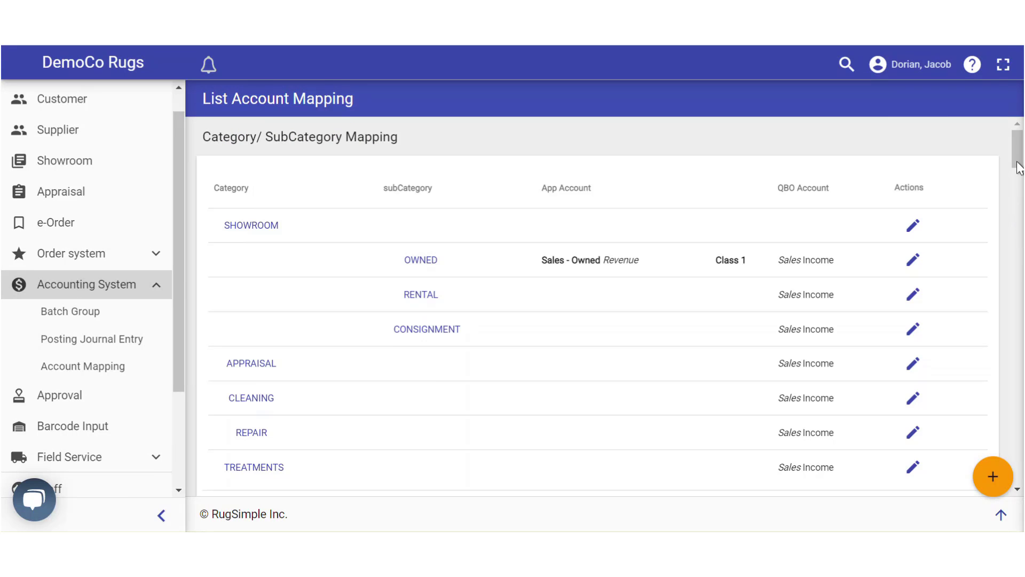
pyautogui.moveTo(1019, 167); pyautogui.dragTo(1006, 283)
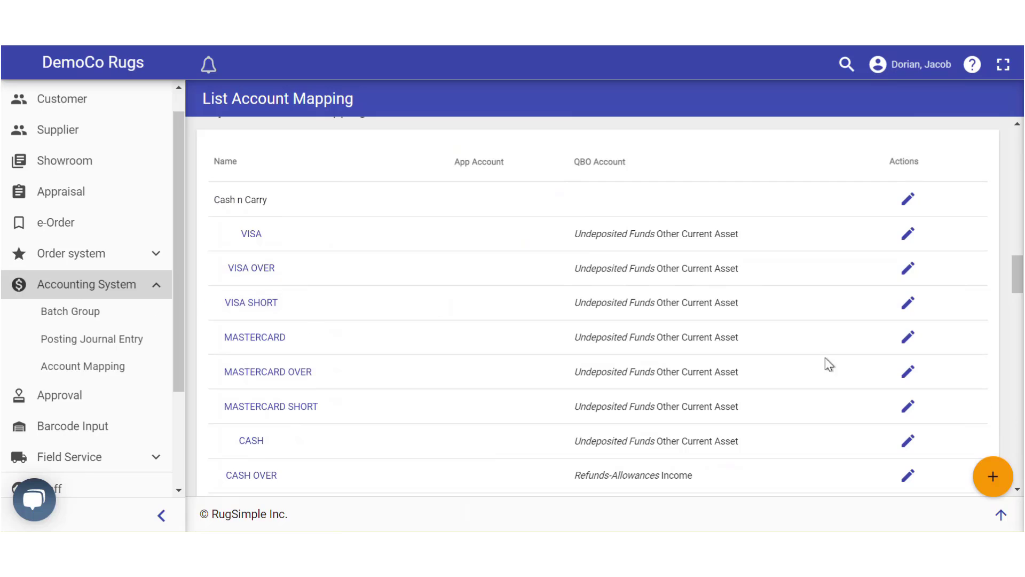
# Step: Create a new order in the order system with Lp as the order location
pyautogui.click(72, 257)
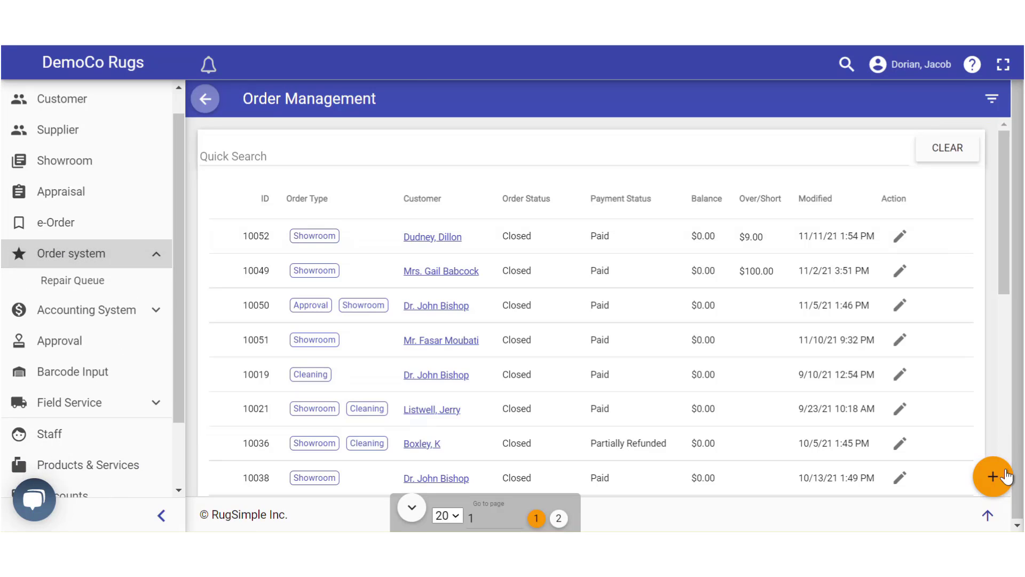
pyautogui.click(992, 476)
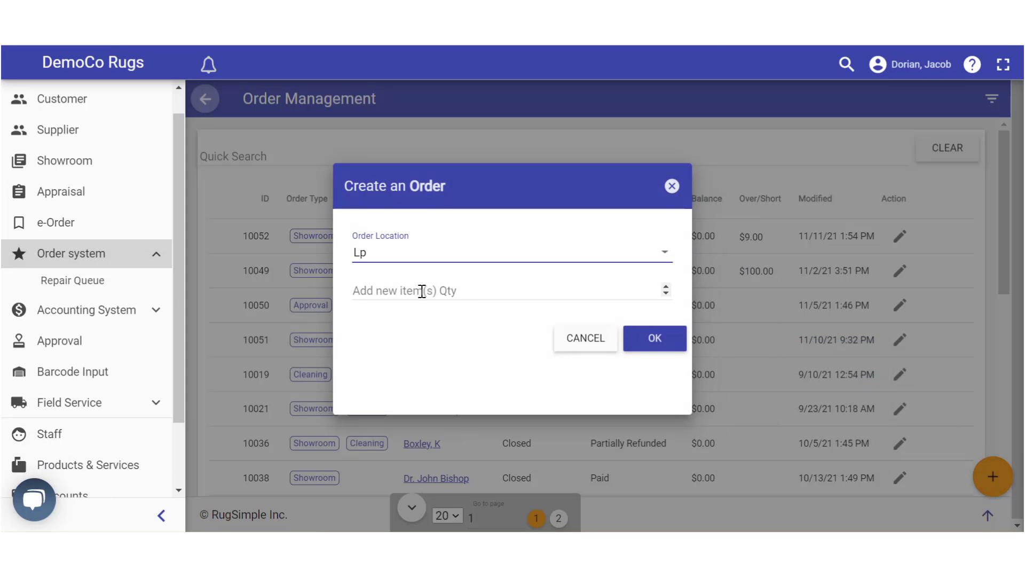
pyautogui.click(647, 342)
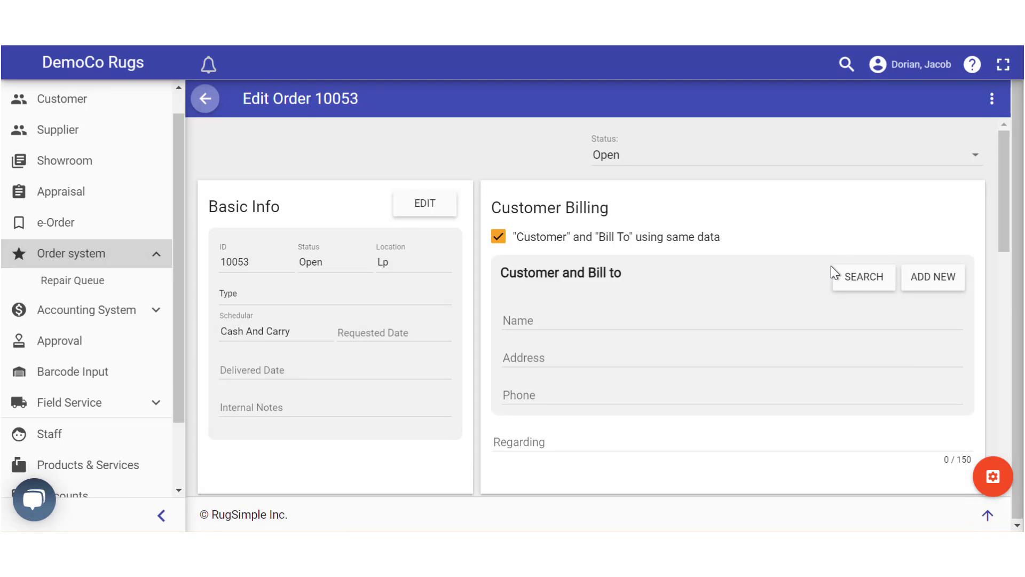
# Step: Search for the existing customer by title "dr" and apply the matching record as the order's customer and bill-to
pyautogui.click(851, 284)
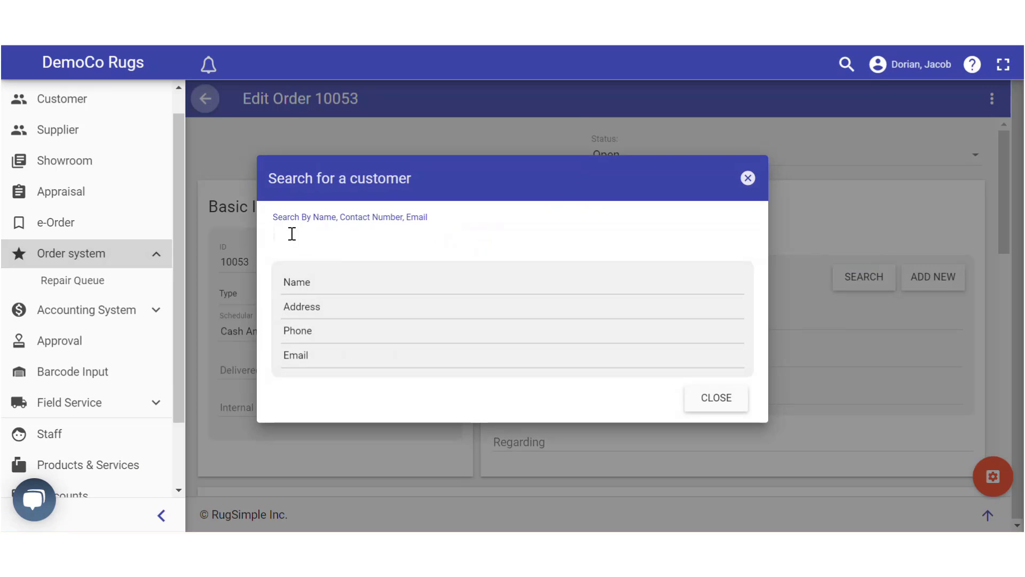
pyautogui.write('dr')
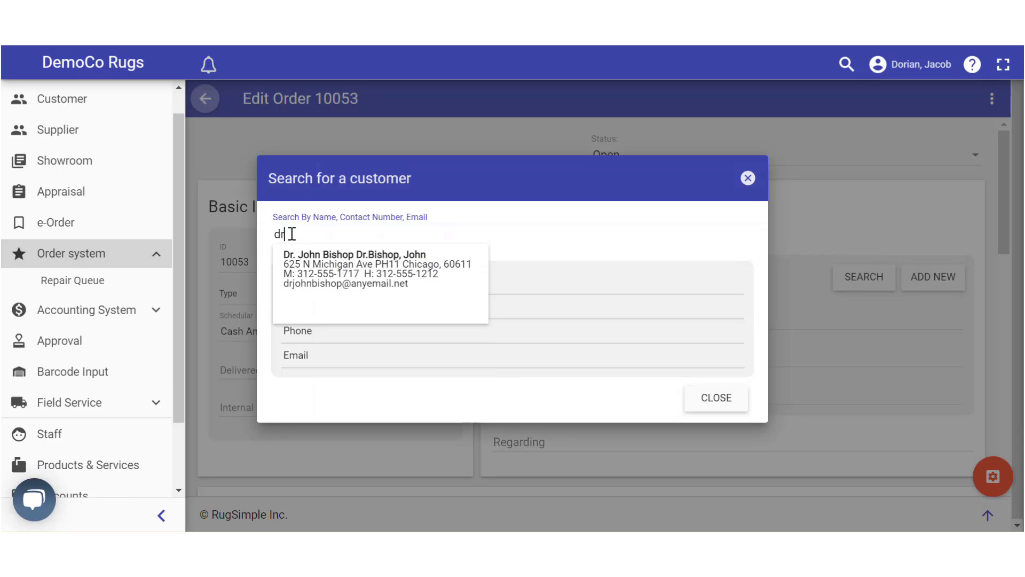
pyautogui.click(337, 260)
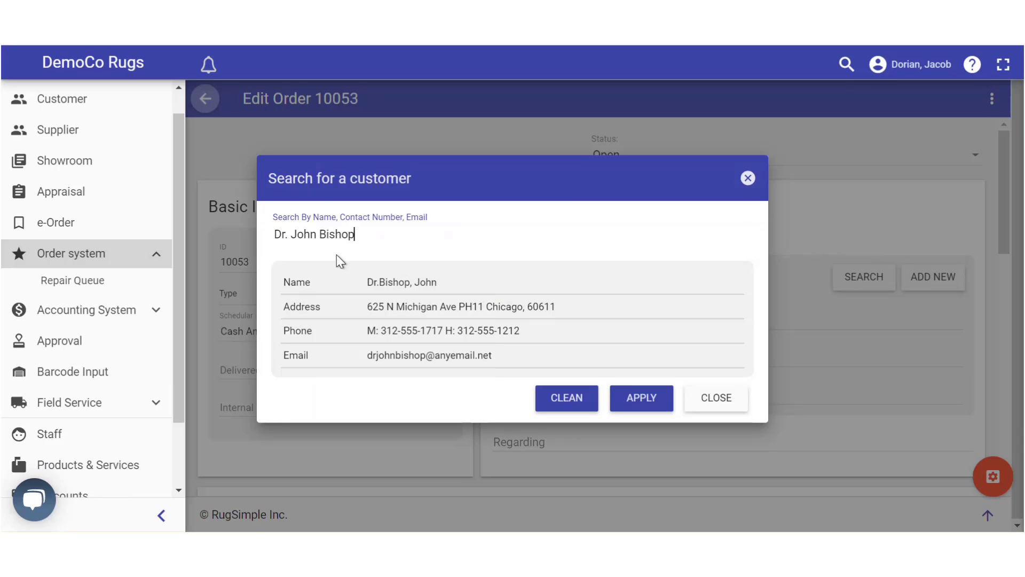
pyautogui.click(619, 396)
# Step: Add showroom rug 10011 to the order's cart from the LP location with quantity 1 and Sales Tax (10.25%)
pyautogui.moveTo(1007, 222); pyautogui.dragTo(1003, 334)
pyautogui.click(900, 479)
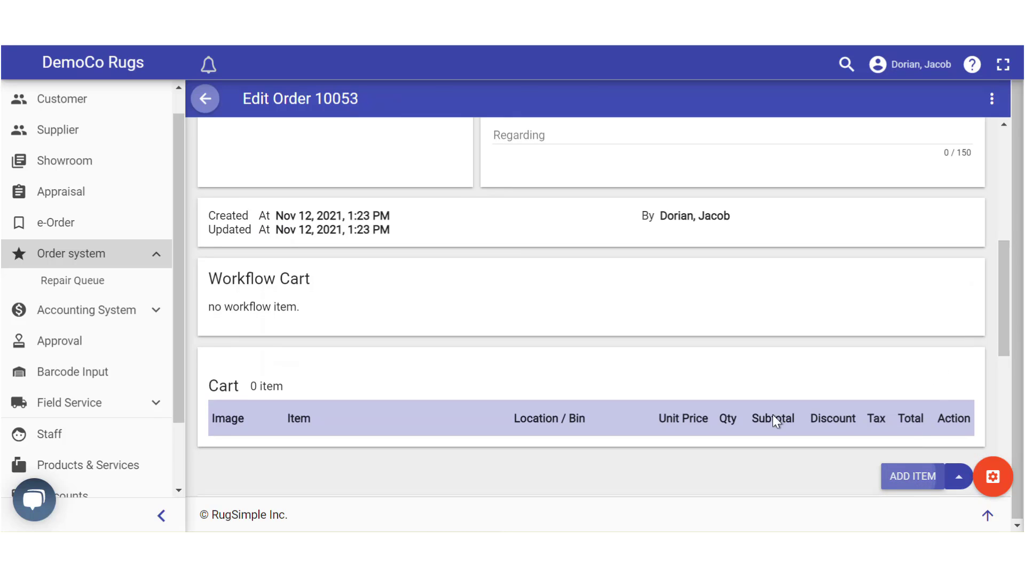
pyautogui.click(235, 267)
pyautogui.write('10011')
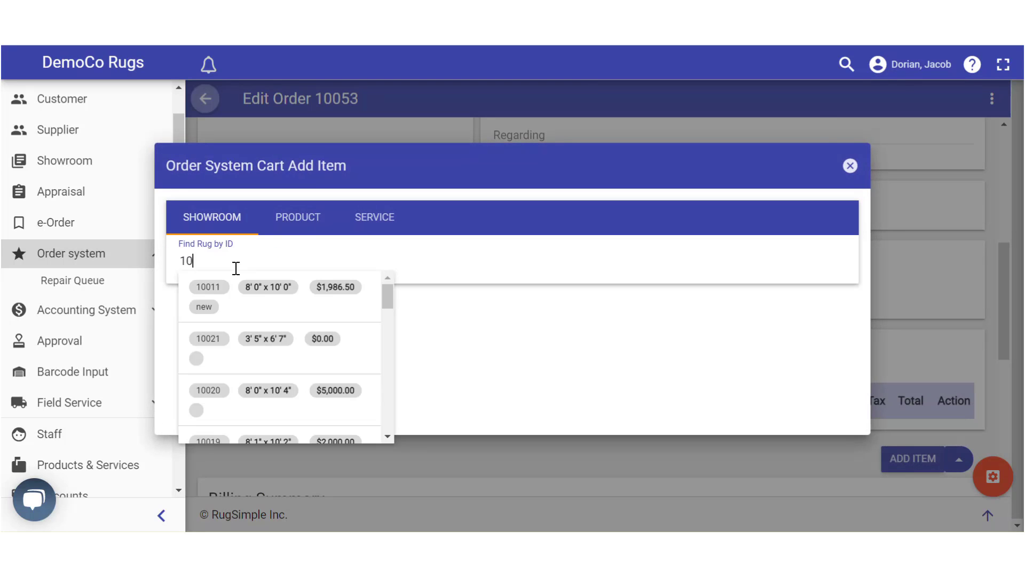
pyautogui.click(266, 295)
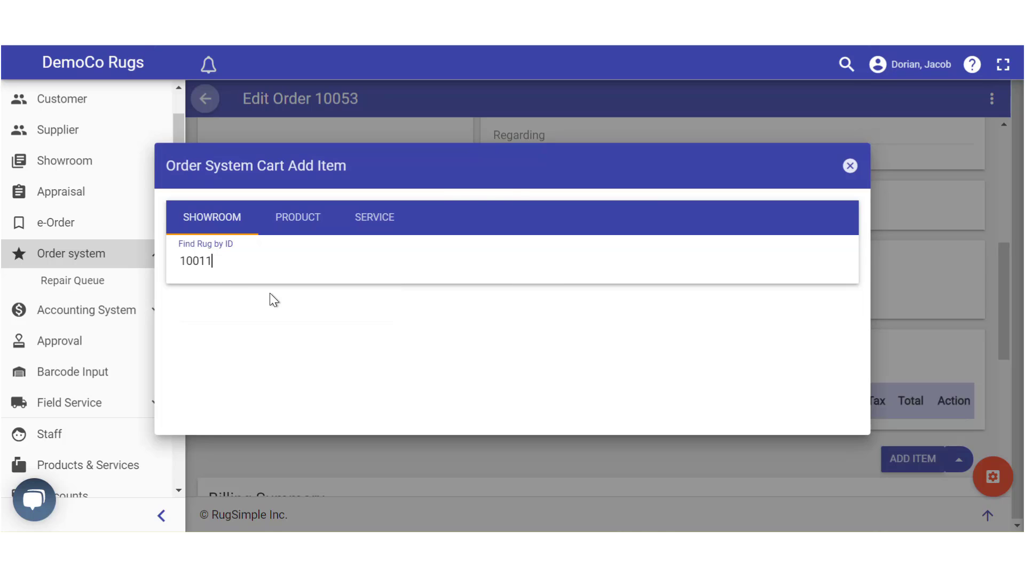
pyautogui.scroll(-2, 790, 373)
pyautogui.scroll(-2, 777, 425)
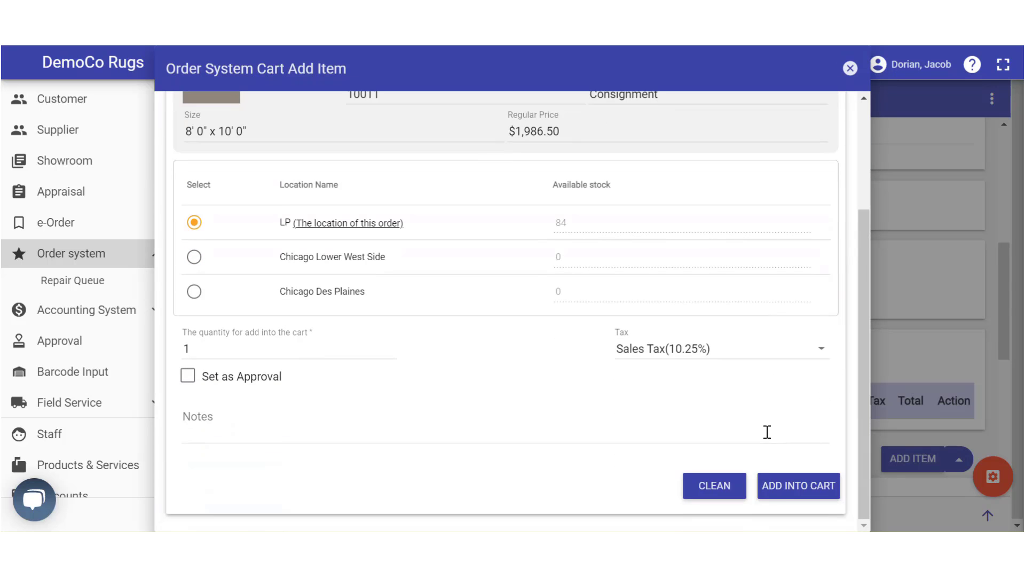
pyautogui.click(780, 483)
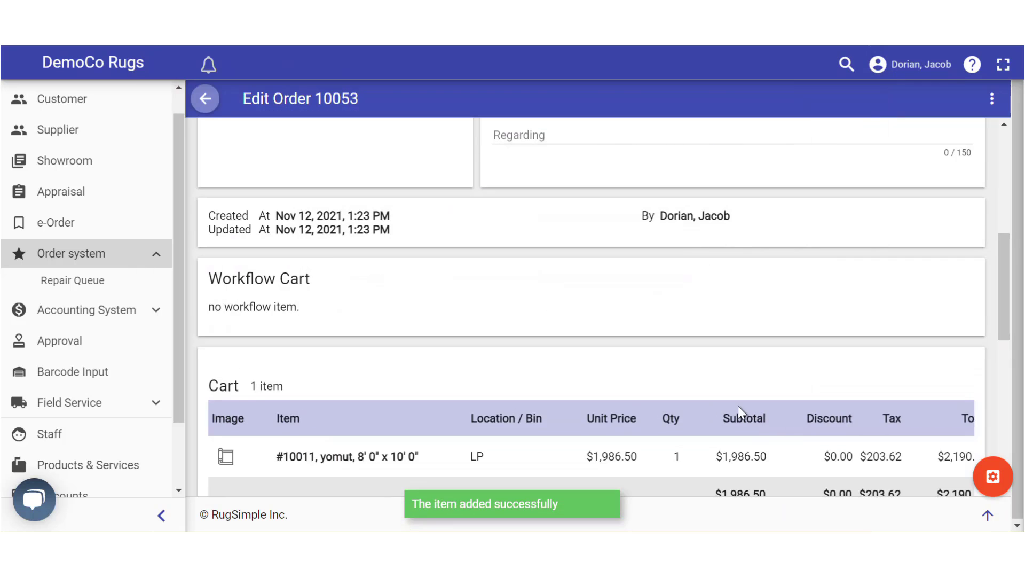
# Step: Add a Visa payment on the Cash n Carry terminal for the full pending amount of 2190.12
pyautogui.scroll(-3, 732, 406)
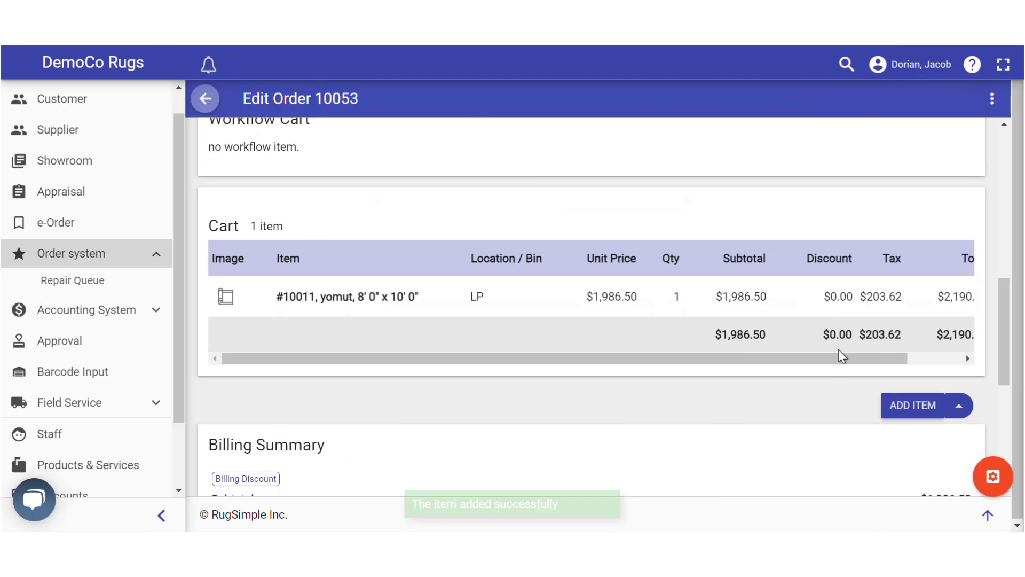
pyautogui.moveTo(840, 356); pyautogui.dragTo(885, 342)
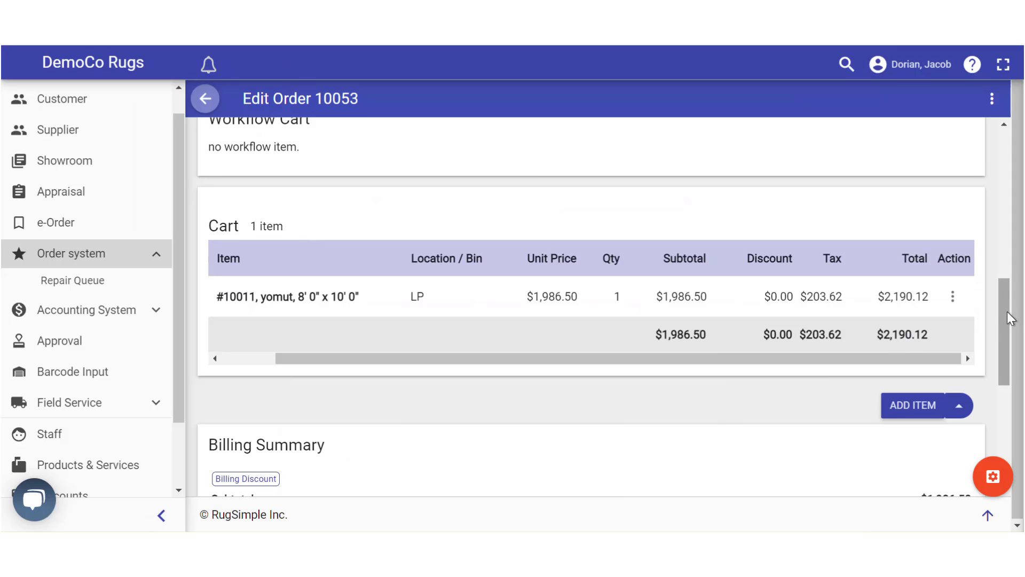
pyautogui.moveTo(1007, 315); pyautogui.dragTo(1022, 403)
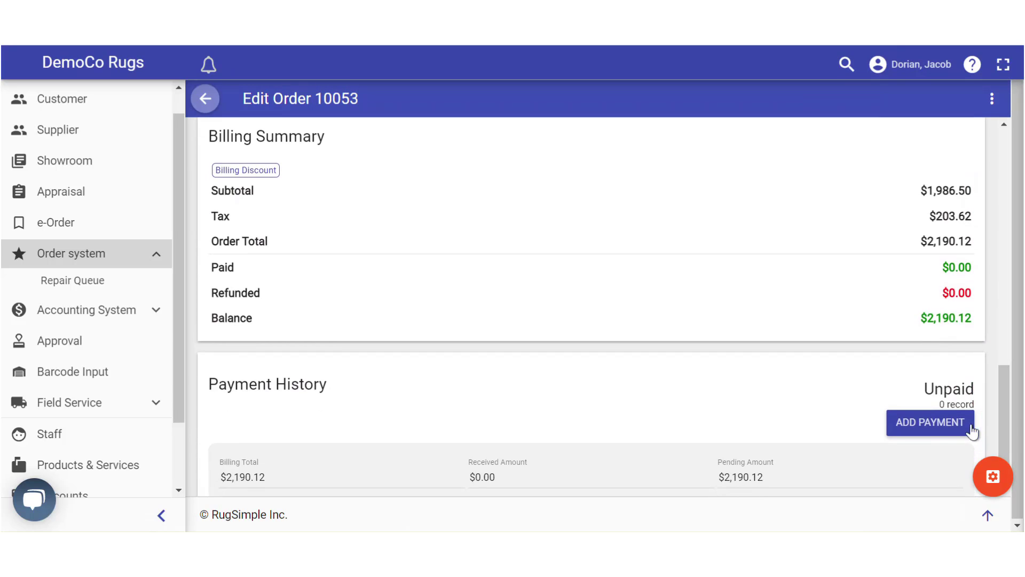
pyautogui.click(935, 423)
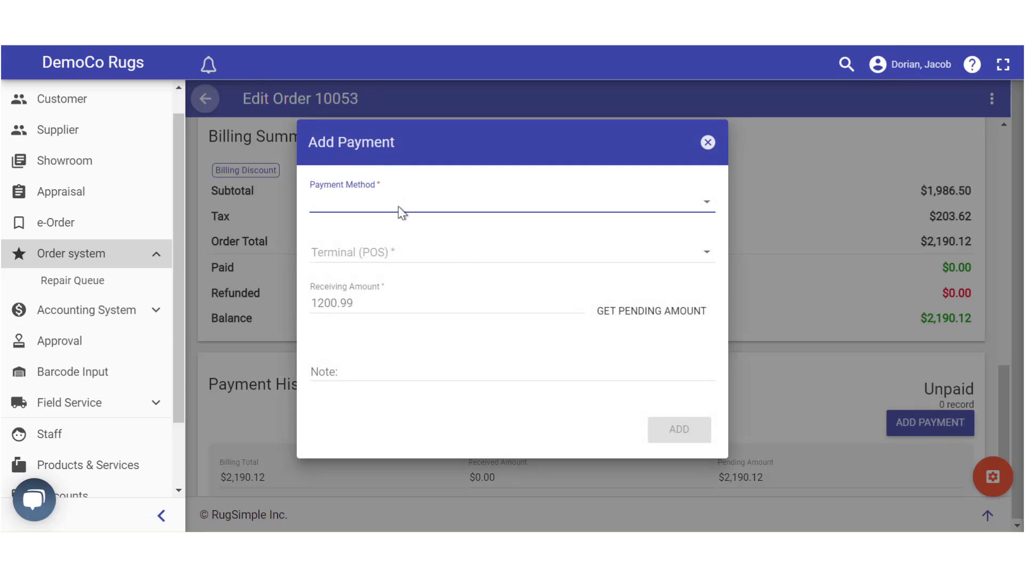
pyautogui.click(398, 208)
pyautogui.click(328, 209)
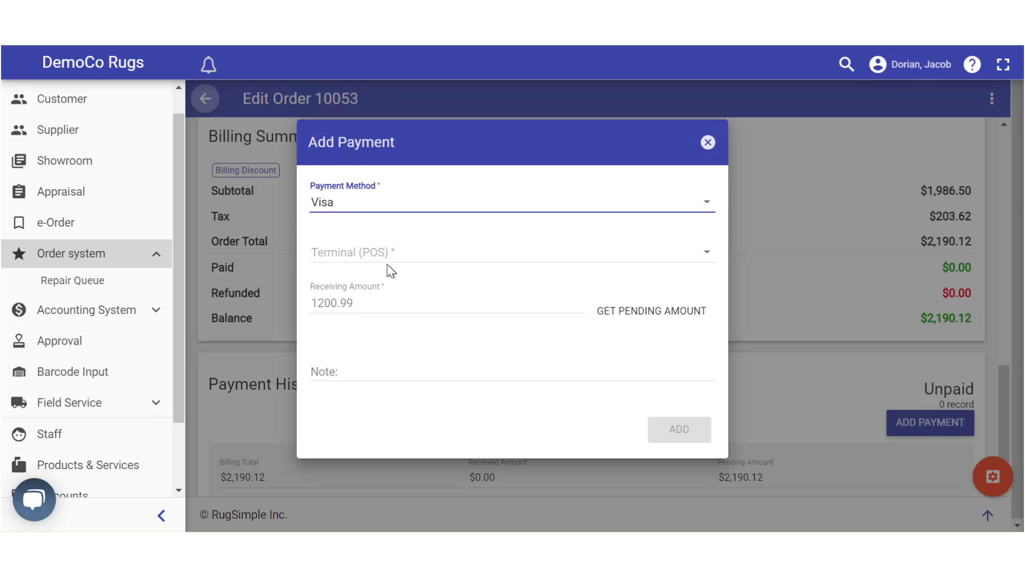
pyautogui.click(373, 258)
pyautogui.click(338, 257)
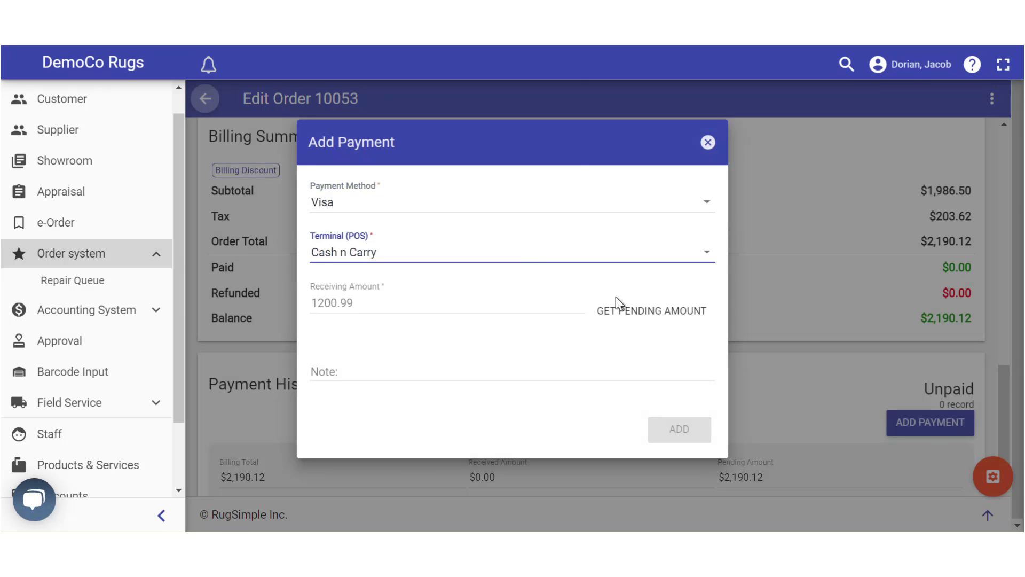
pyautogui.click(630, 315)
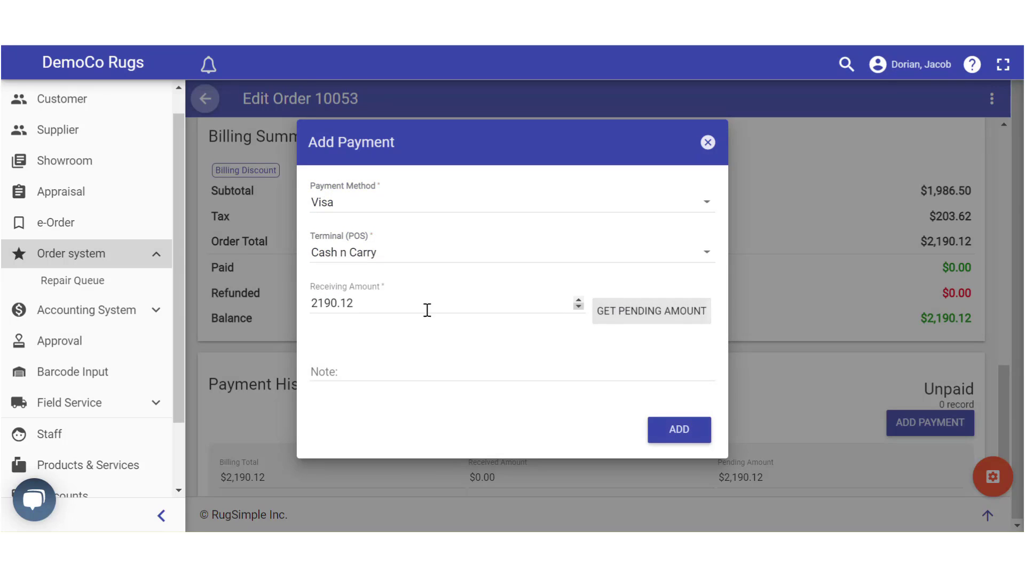
pyautogui.click(681, 432)
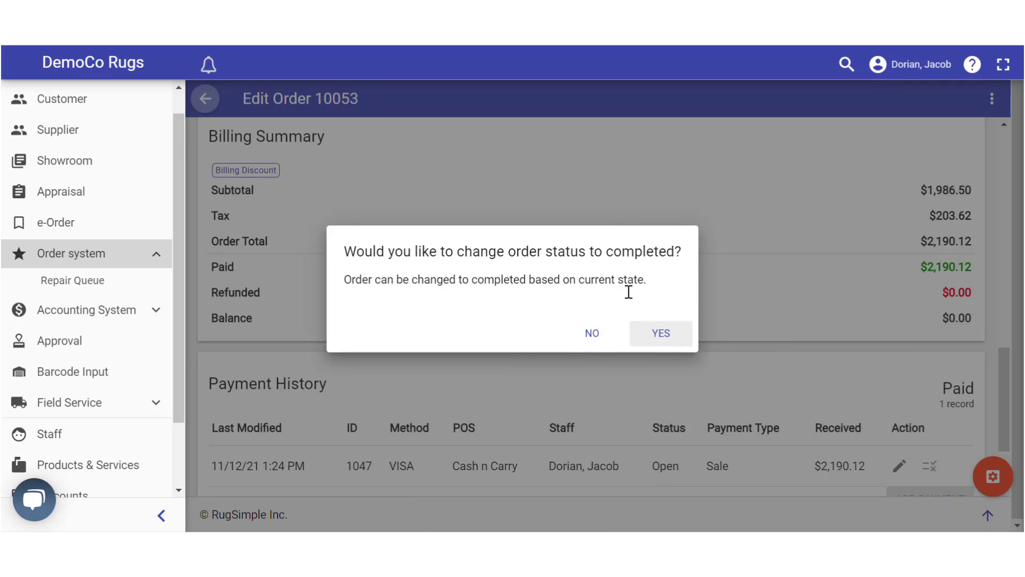
# Step: Change the paid rug order's status to completed and check its billing summary and payment history
pyautogui.click(661, 334)
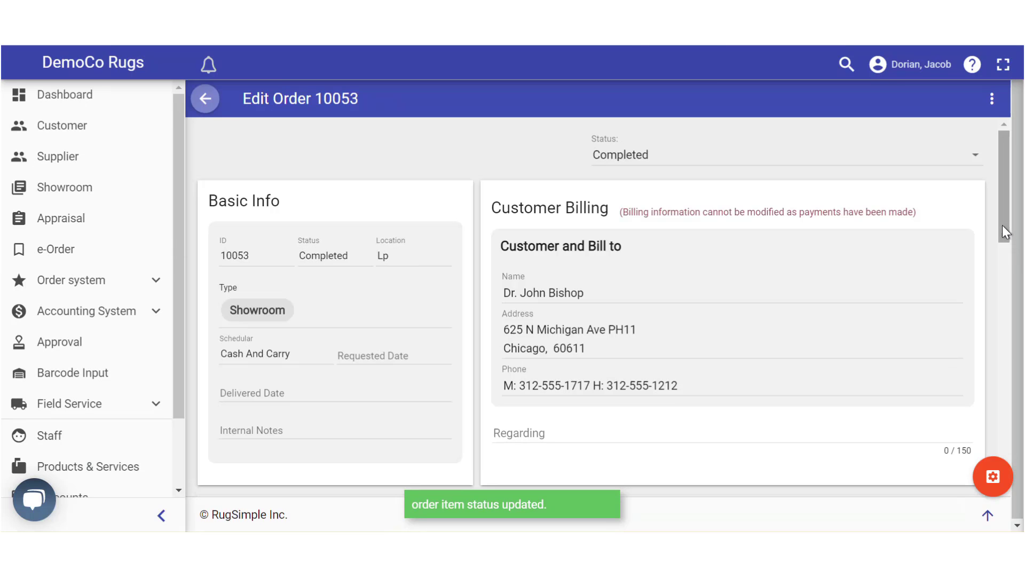
pyautogui.scroll(-3, 1003, 291)
pyautogui.scroll(-8, 1003, 291)
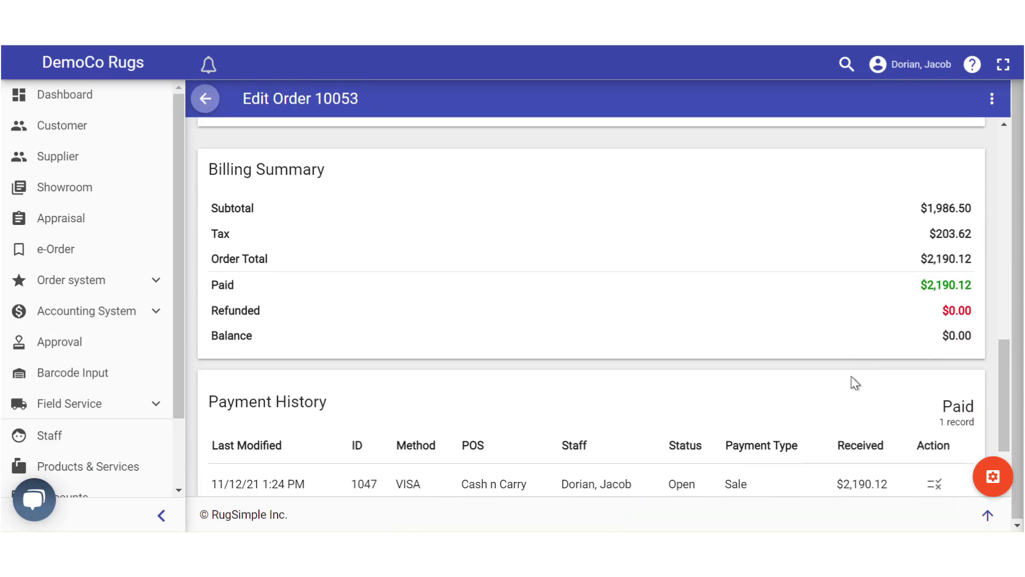
pyautogui.scroll(-3, 1003, 398)
pyautogui.scroll(2, 1003, 398)
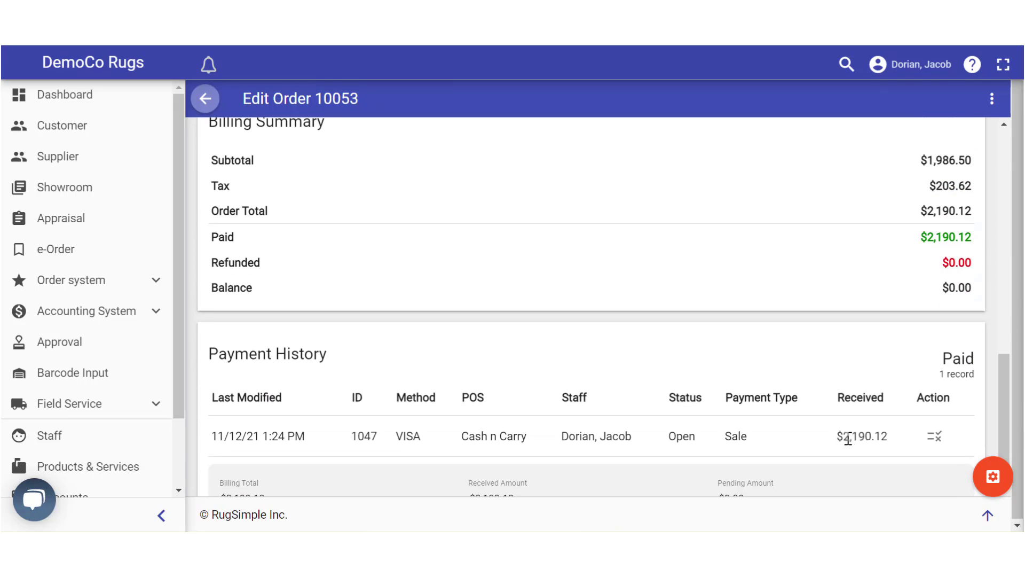
pyautogui.moveTo(844, 436); pyautogui.dragTo(888, 435)
pyautogui.click(799, 443)
# Step: Open the open batch group in the accounting system and review the Cash n Carry terminal batch's transaction overview and list
pyautogui.click(52, 315)
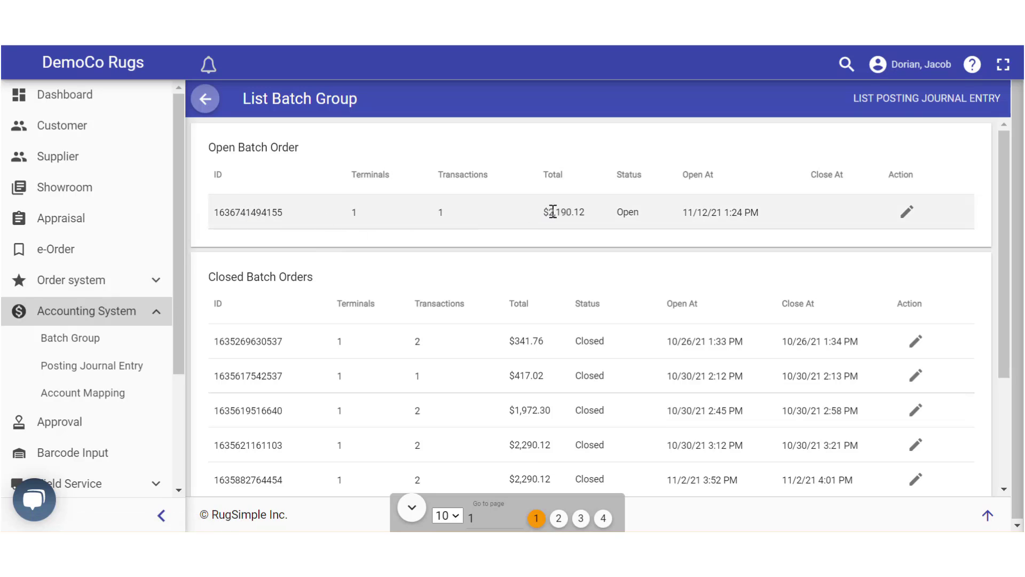
pyautogui.moveTo(544, 212); pyautogui.dragTo(587, 213)
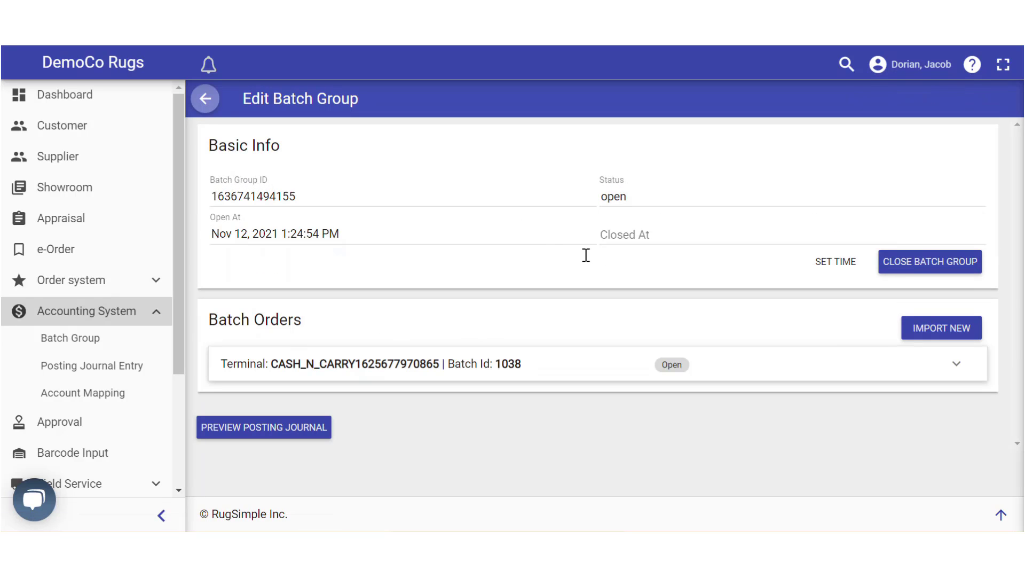
pyautogui.click(959, 368)
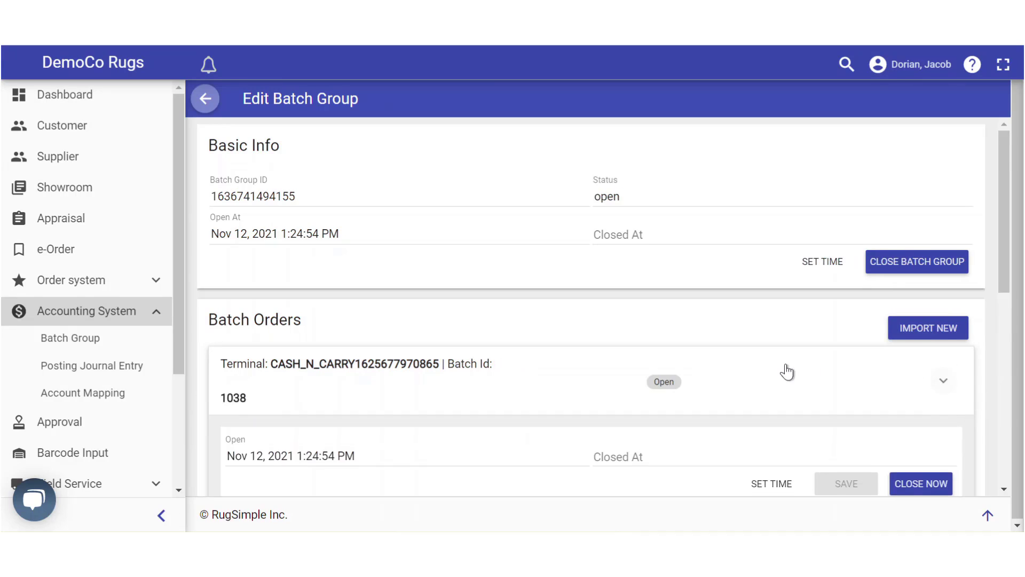
pyautogui.scroll(-5, 784, 368)
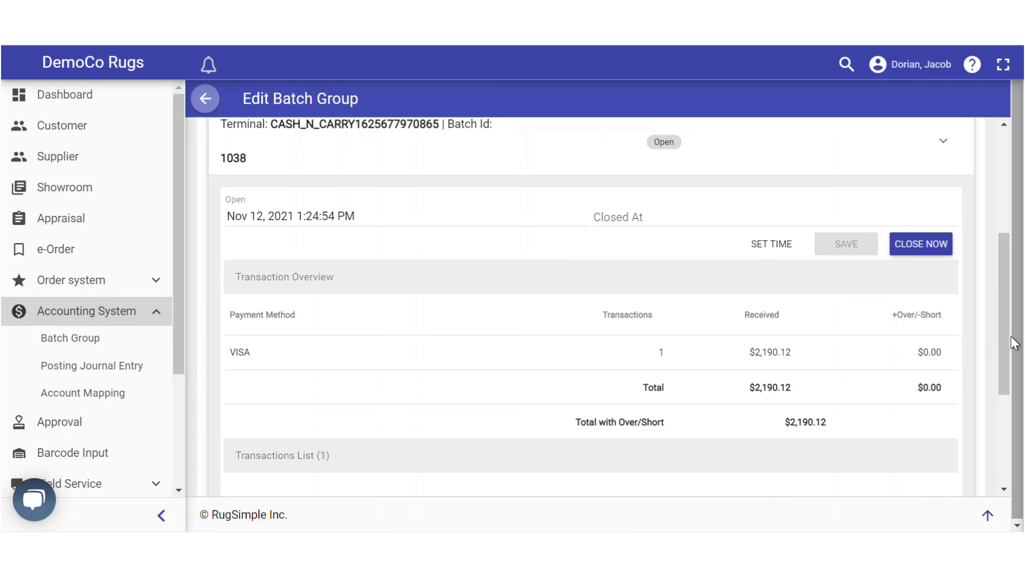
pyautogui.moveTo(1002, 322); pyautogui.dragTo(1005, 371)
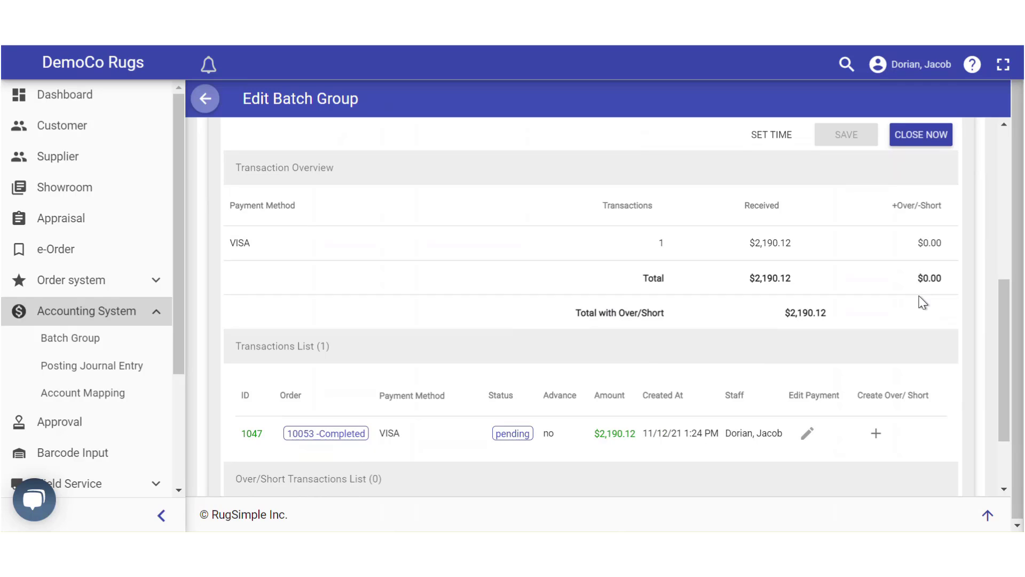
pyautogui.moveTo(1008, 294); pyautogui.dragTo(1006, 325)
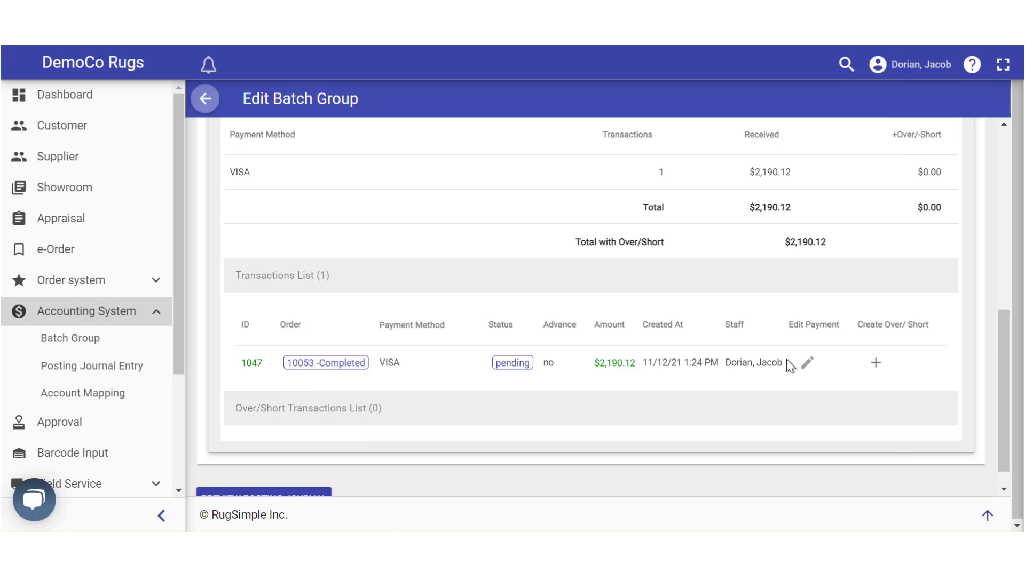
# Step: Create an over/short payment for the batch's Visa transaction with an actual amount of 2199.12
pyautogui.click(877, 366)
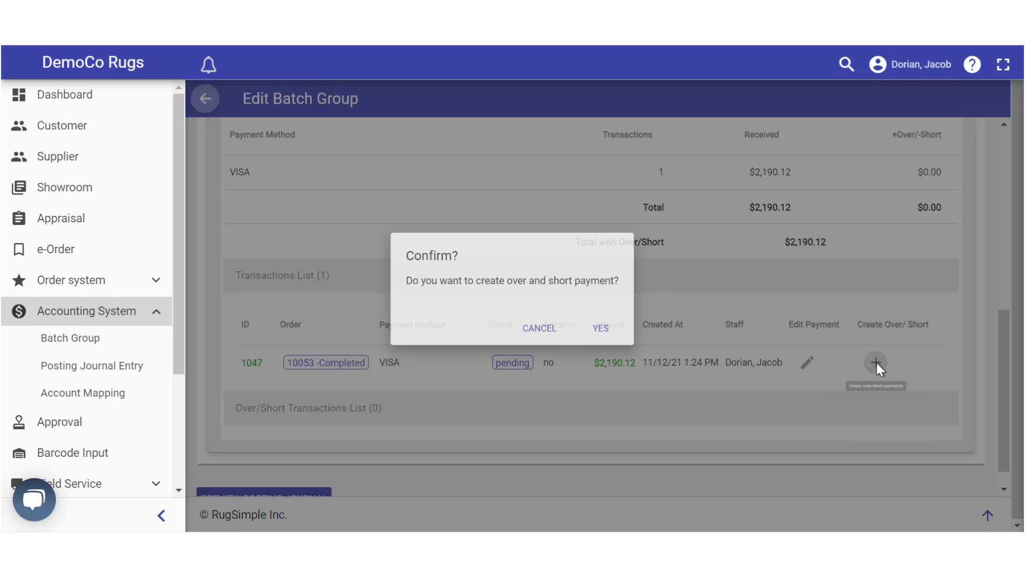
pyautogui.click(606, 336)
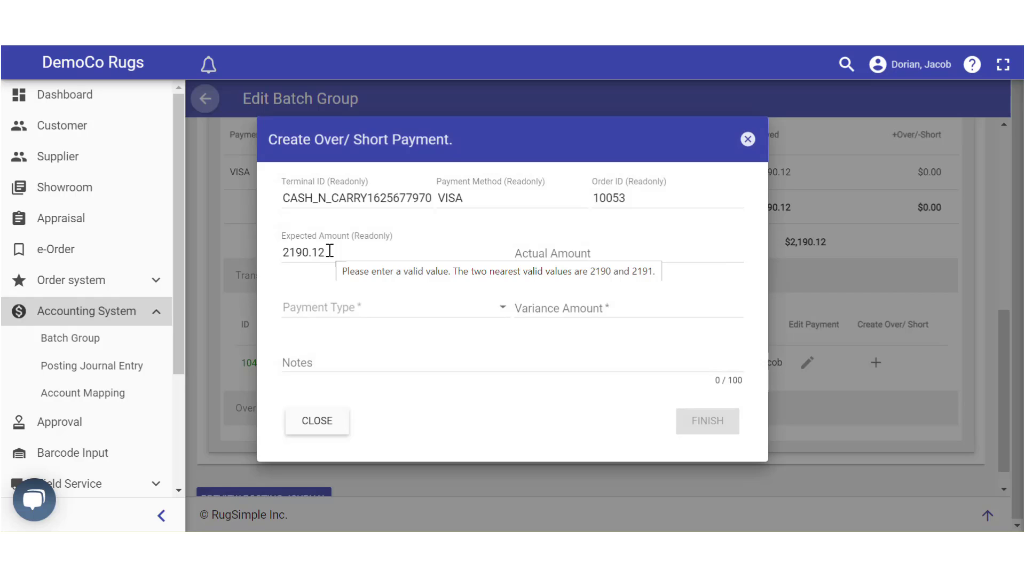
pyautogui.click(555, 250)
pyautogui.write('20')
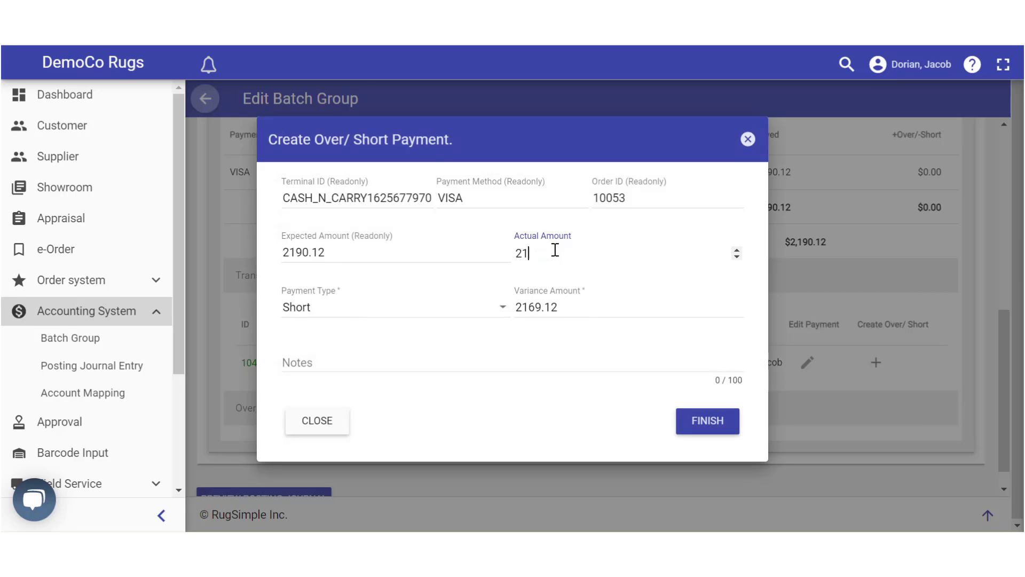
pyautogui.write('99.12')
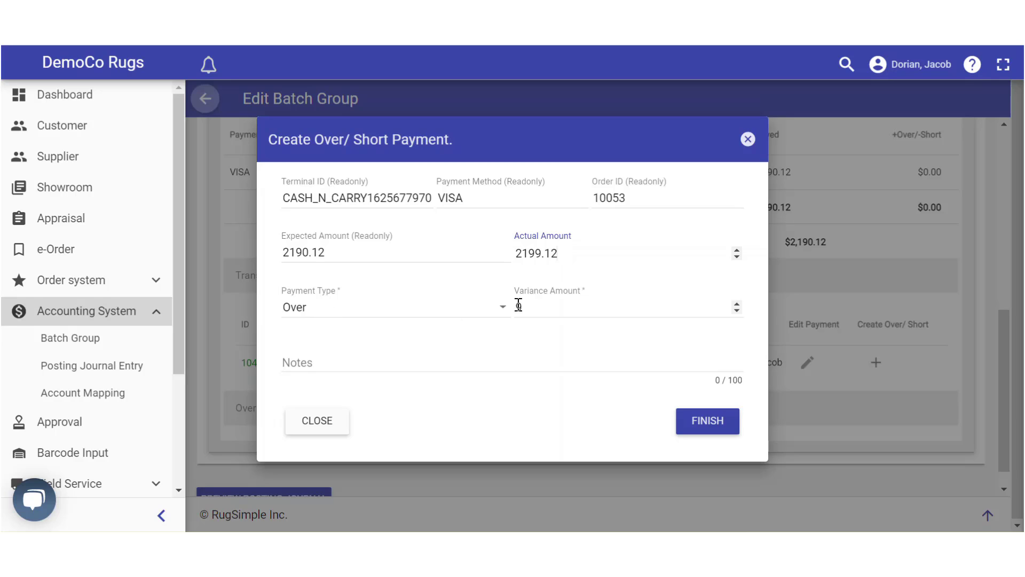
pyautogui.click(702, 423)
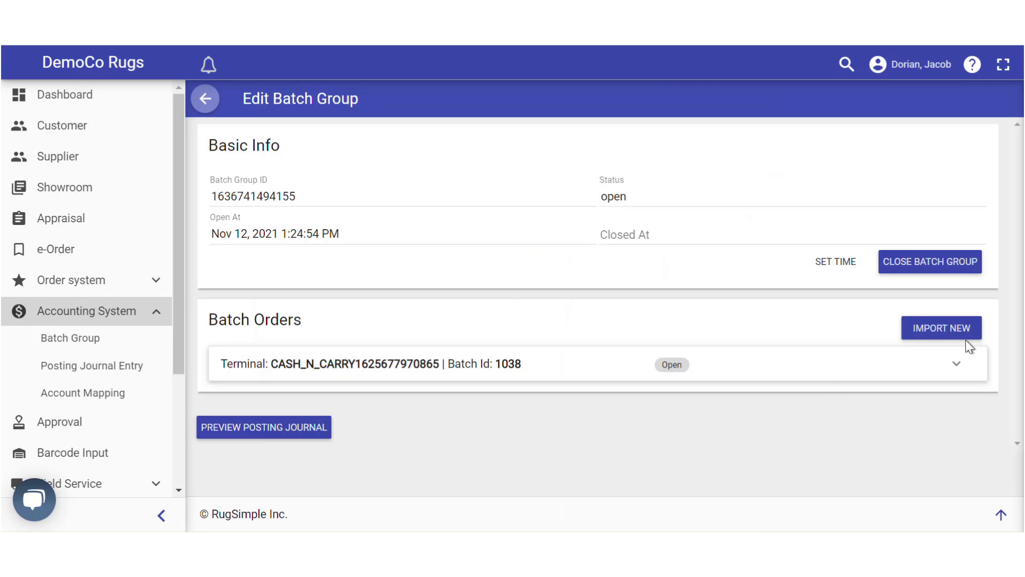
# Step: Review the Cash n Carry batch's transaction overview and over/short transactions list for the newly added payment
pyautogui.click(956, 368)
pyautogui.scroll(-3, 860, 353)
pyautogui.scroll(3, 859, 351)
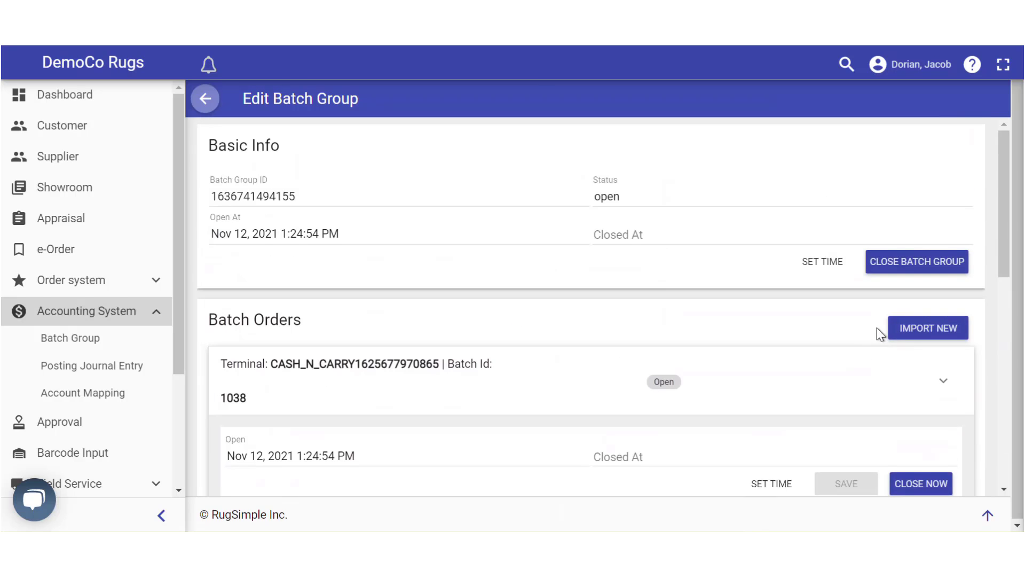
pyautogui.scroll(-7, 876, 328)
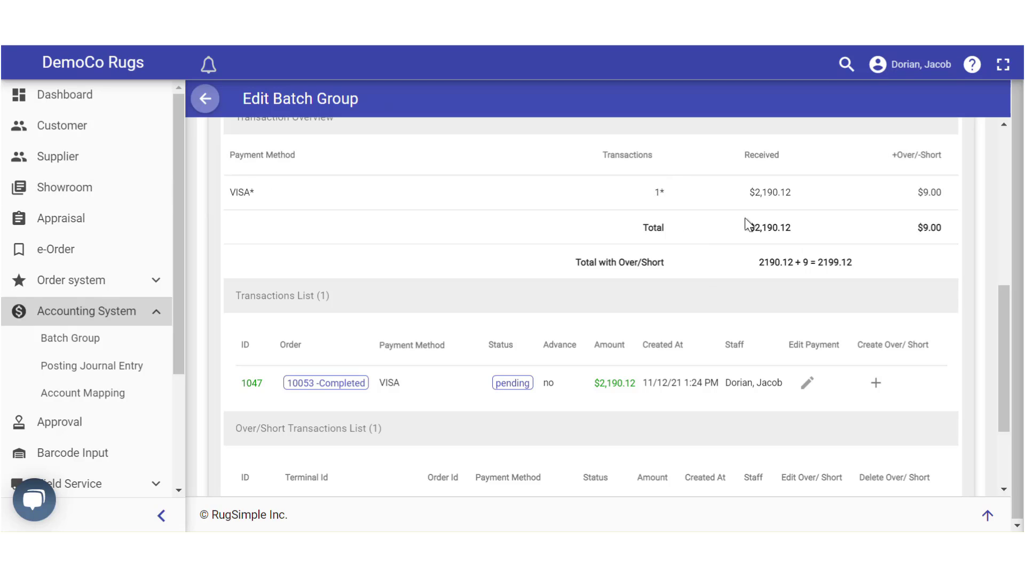
pyautogui.scroll(-3, 901, 295)
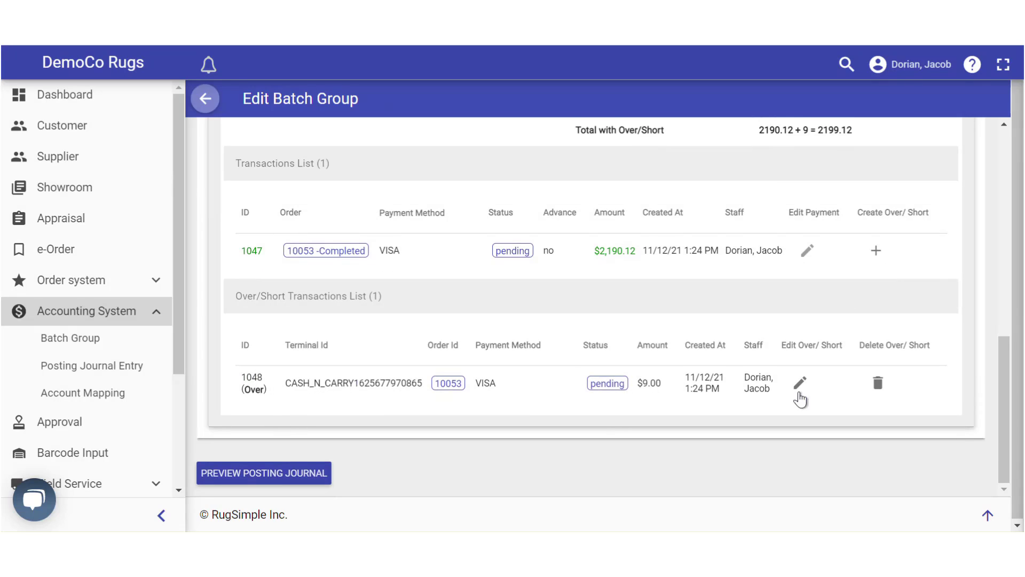
pyautogui.moveTo(1001, 419); pyautogui.dragTo(1008, 197)
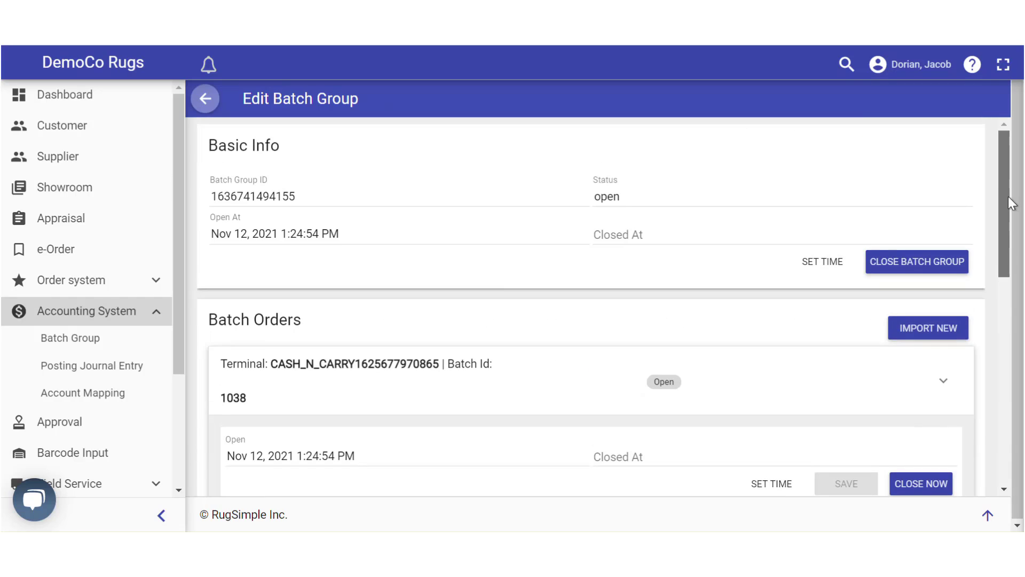
# Step: Close the Cash n Carry terminal batch and its batch group
pyautogui.click(922, 485)
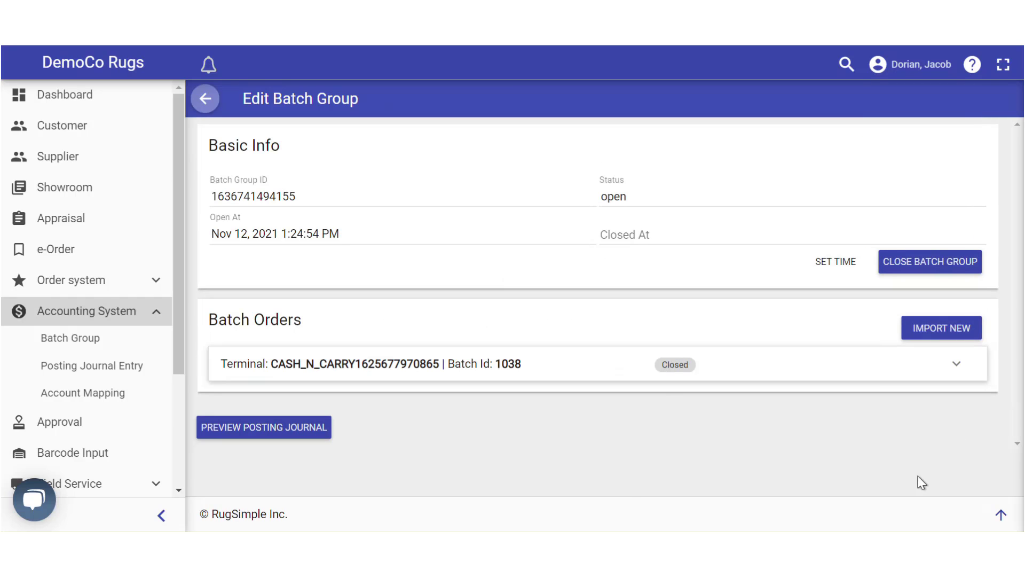
pyautogui.click(843, 263)
pyautogui.click(922, 260)
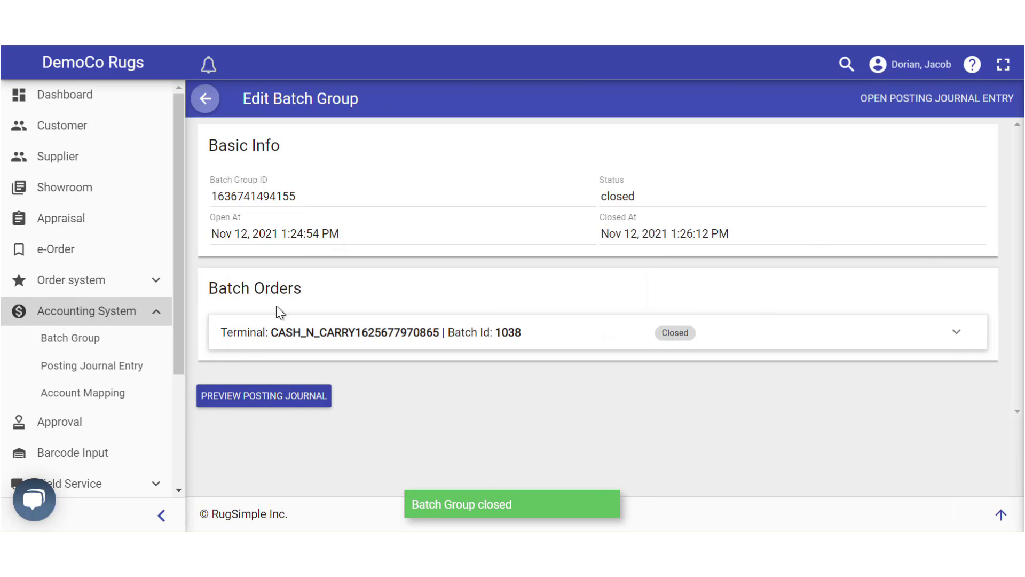
# Step: Open the closed batch group's new posting journal entry and review its order items, payment history and inventory adjustment
pyautogui.click(96, 369)
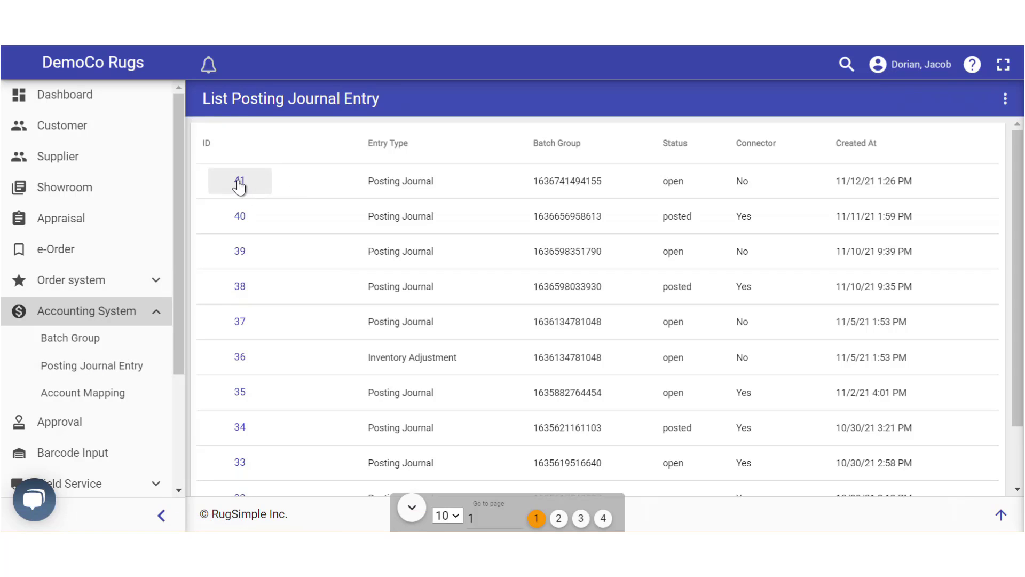
pyautogui.click(238, 185)
pyautogui.scroll(-5, 706, 300)
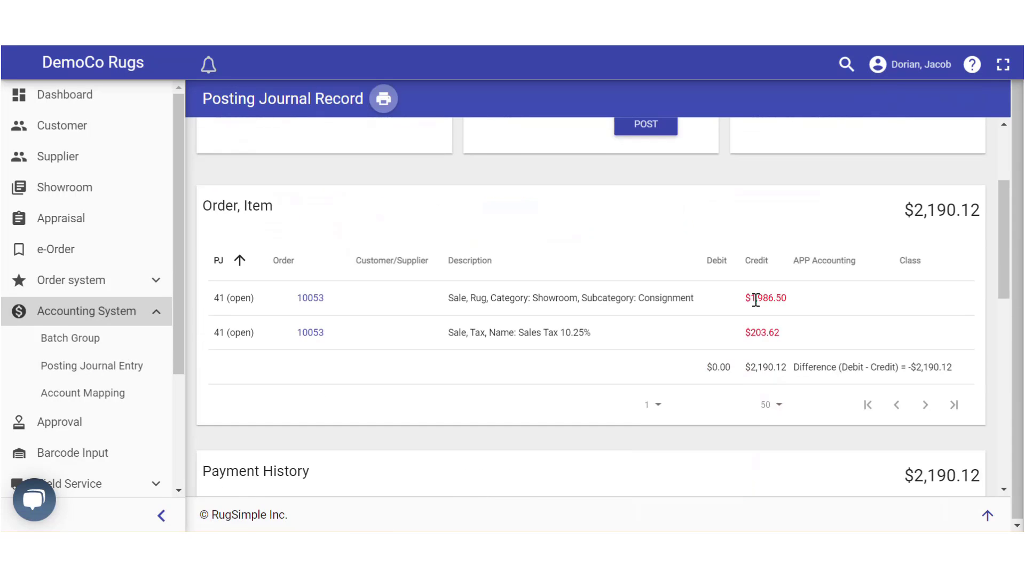
pyautogui.scroll(5, 720, 297)
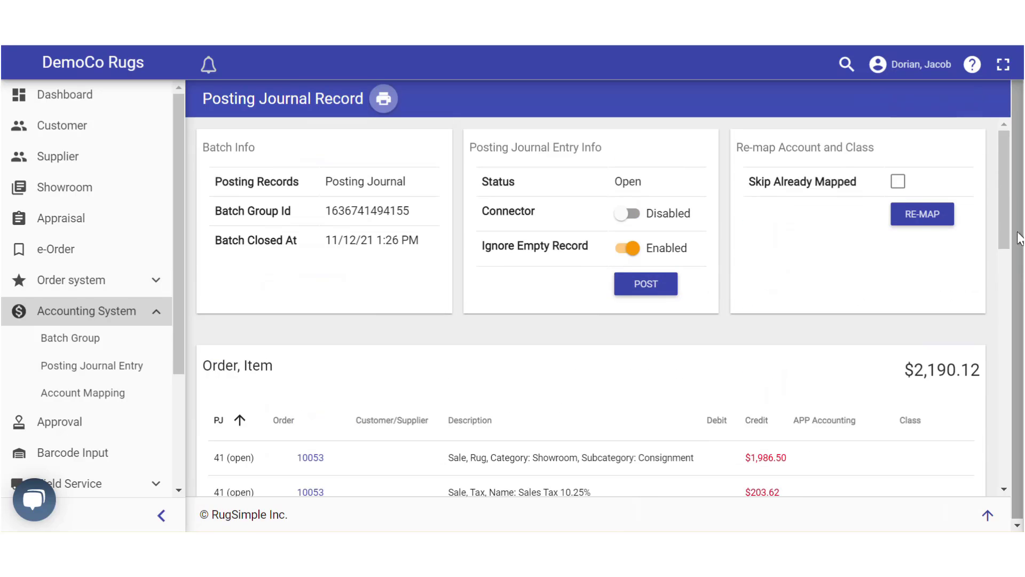
pyautogui.moveTo(1004, 196); pyautogui.dragTo(1004, 330)
pyautogui.scroll(-1, 754, 236)
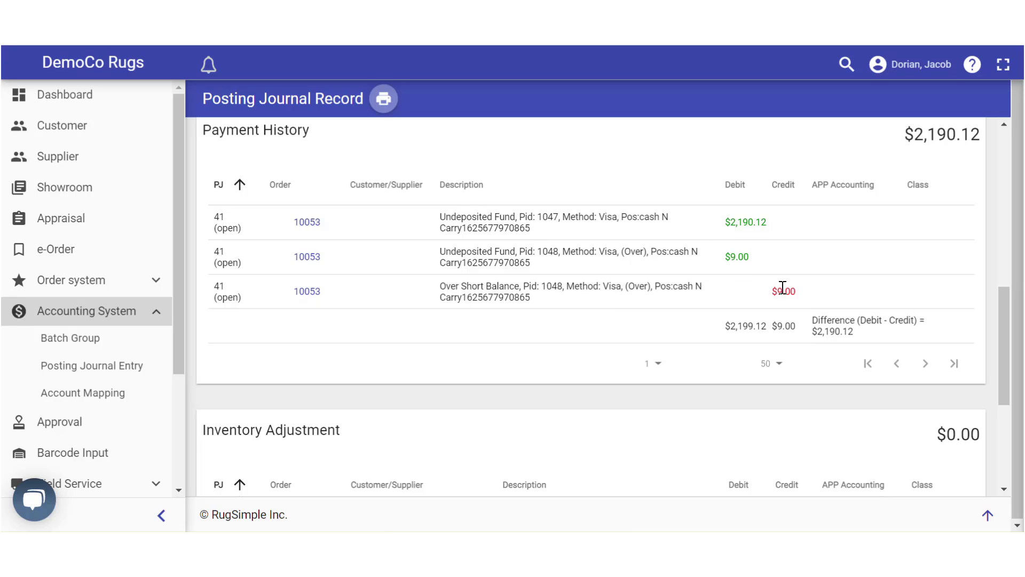
pyautogui.moveTo(1007, 321); pyautogui.dragTo(1007, 414)
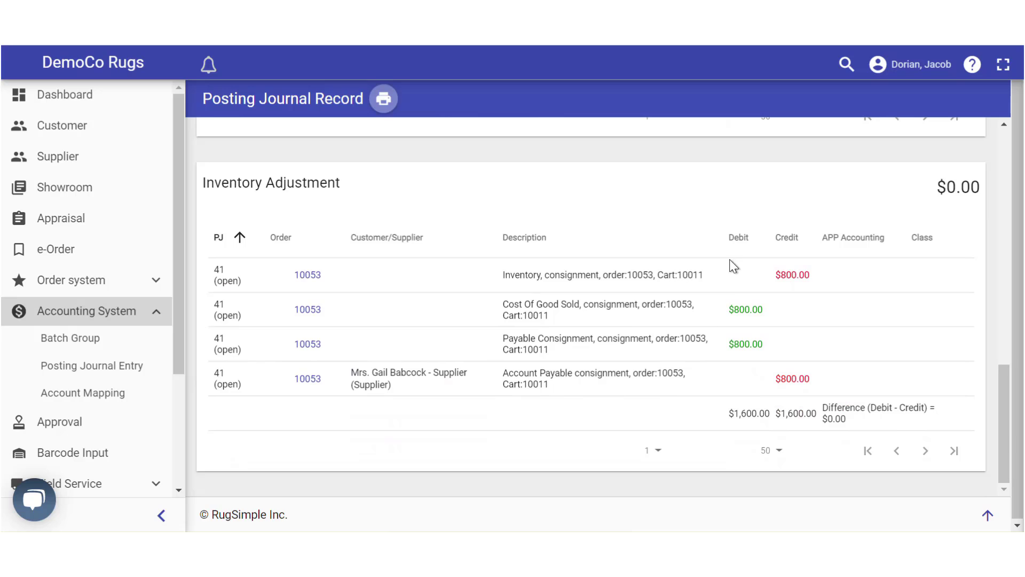
pyautogui.moveTo(1004, 411); pyautogui.dragTo(1007, 192)
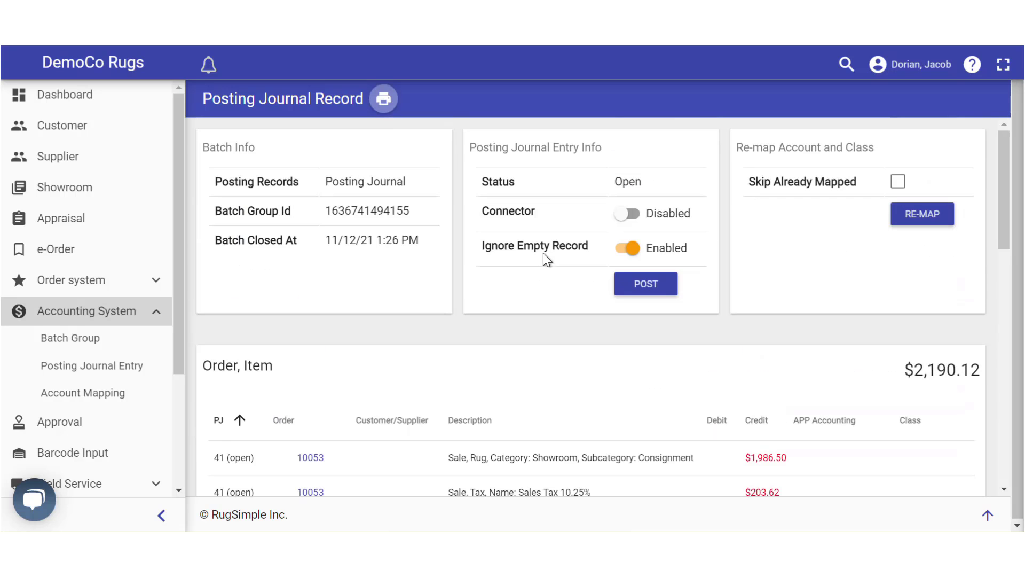
# Step: Enable the connector for the posting journal entry, post it, and update all listed orders that are ready for closed status
pyautogui.click(624, 213)
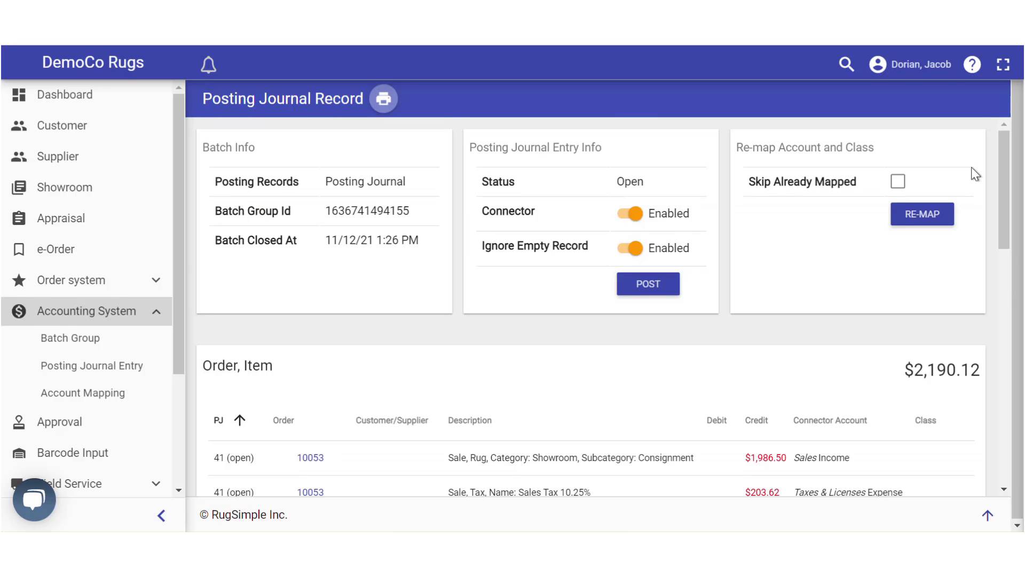
pyautogui.moveTo(1003, 160)
pyautogui.mouseDown()
pyautogui.moveTo(1014, 409)
pyautogui.moveTo(1006, 155)
pyautogui.moveTo(1007, 167)
pyautogui.mouseUp()
pyautogui.click(652, 288)
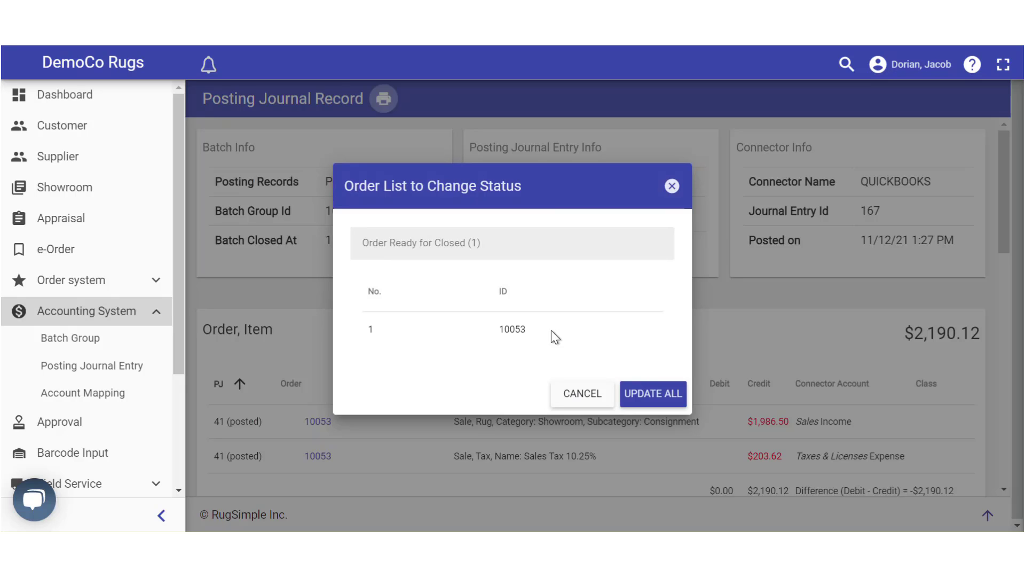
pyautogui.click(676, 401)
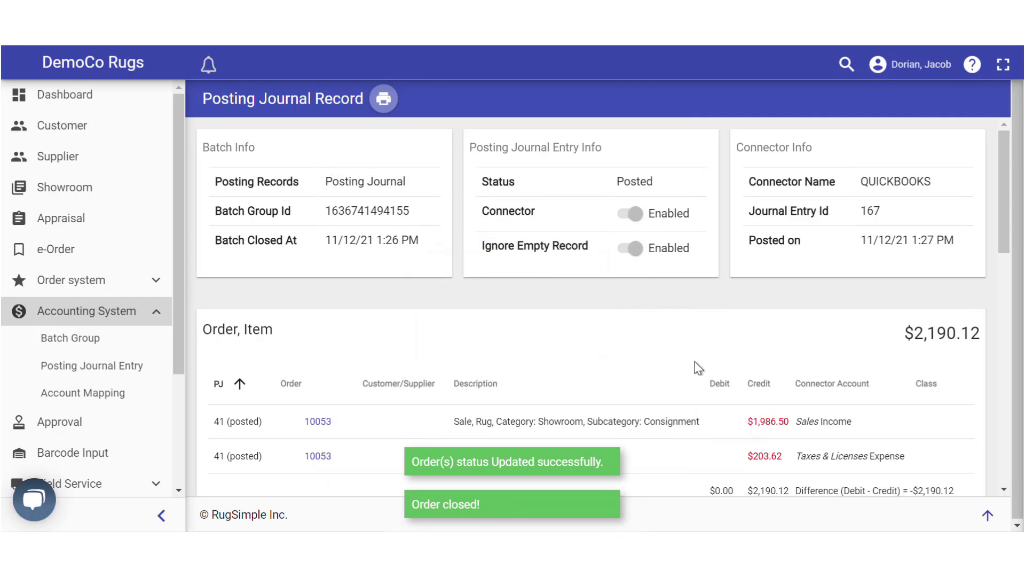
# Step: Reopen posting journal entry 41 from the list and look through its printable version
pyautogui.click(76, 371)
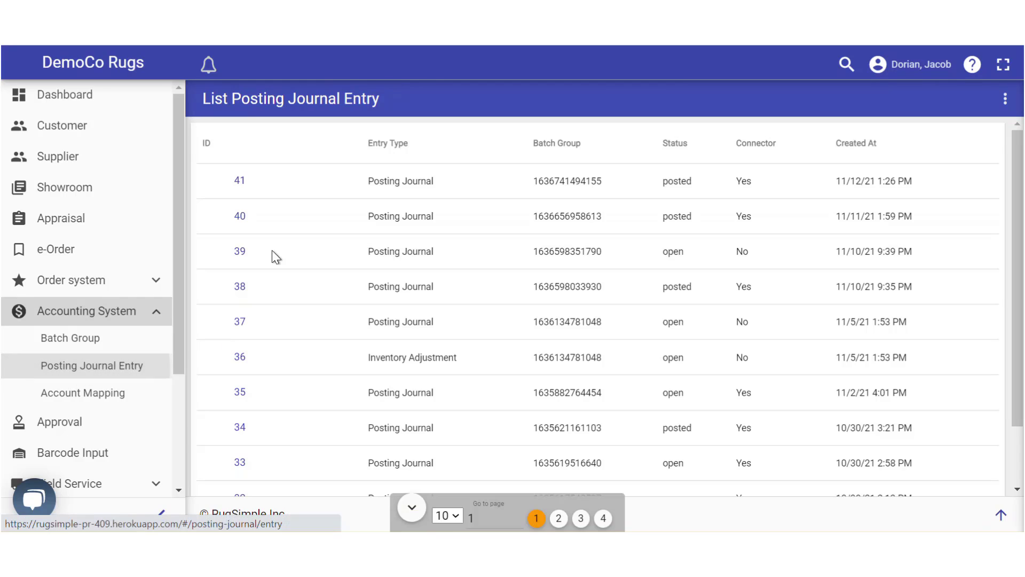
pyautogui.click(239, 182)
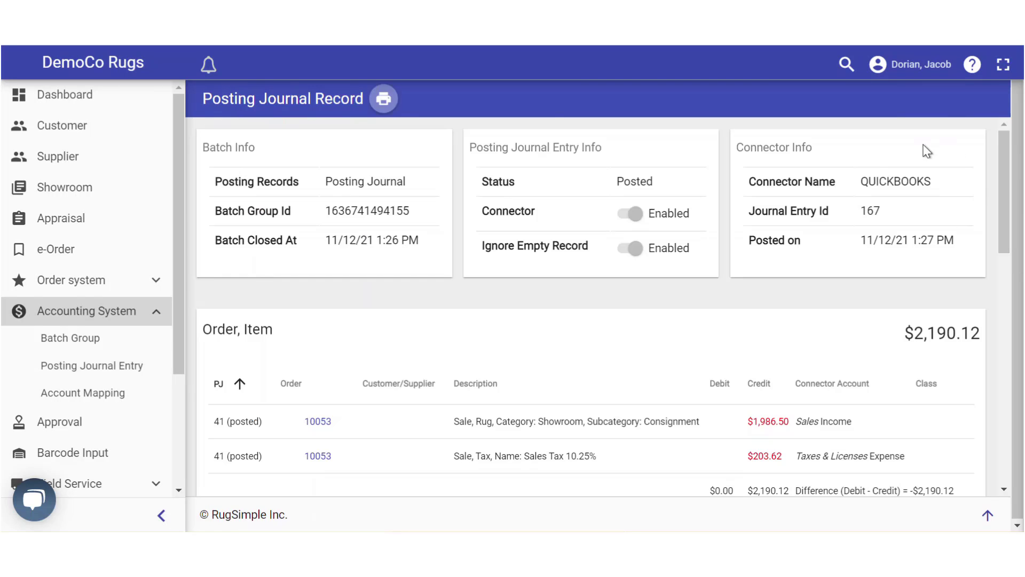
pyautogui.click(382, 102)
pyautogui.moveTo(905, 192); pyautogui.dragTo(914, 299)
pyautogui.click(900, 117)
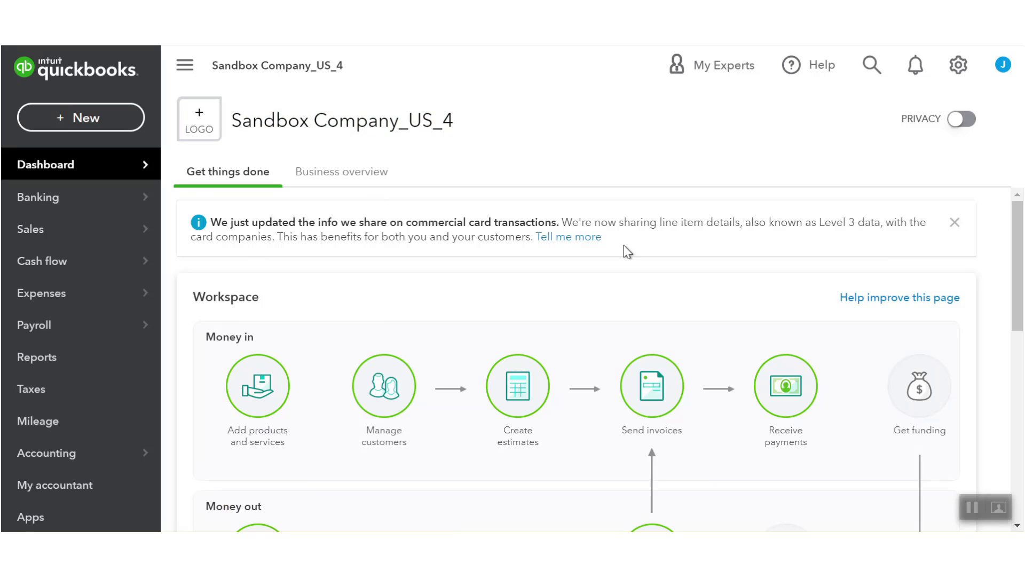
# Step: In QuickBooks, open the recent Journal Entry 15, dated 11/12/2021, look through its debit and credit lines, and close it
pyautogui.click(876, 63)
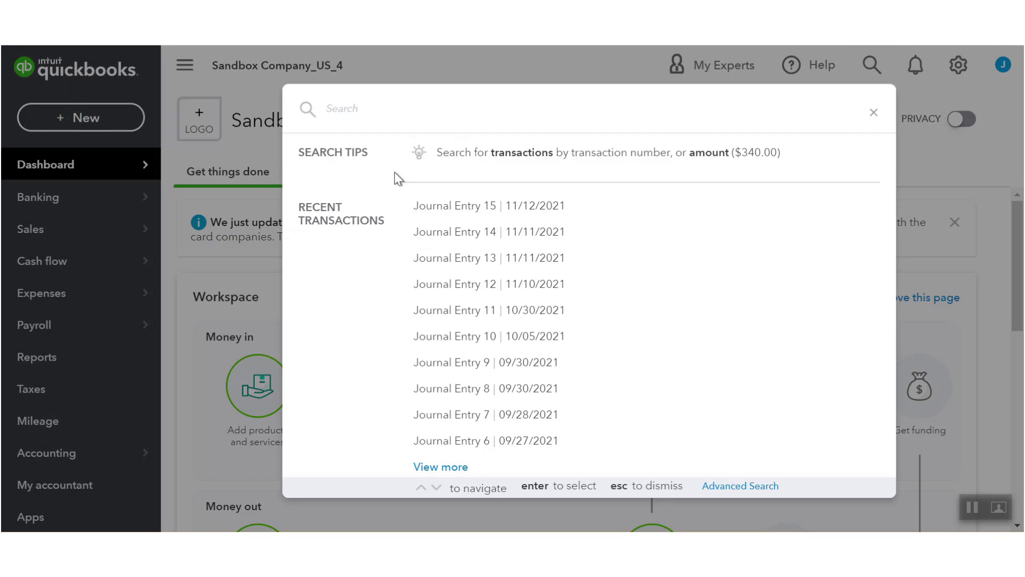
pyautogui.click(463, 209)
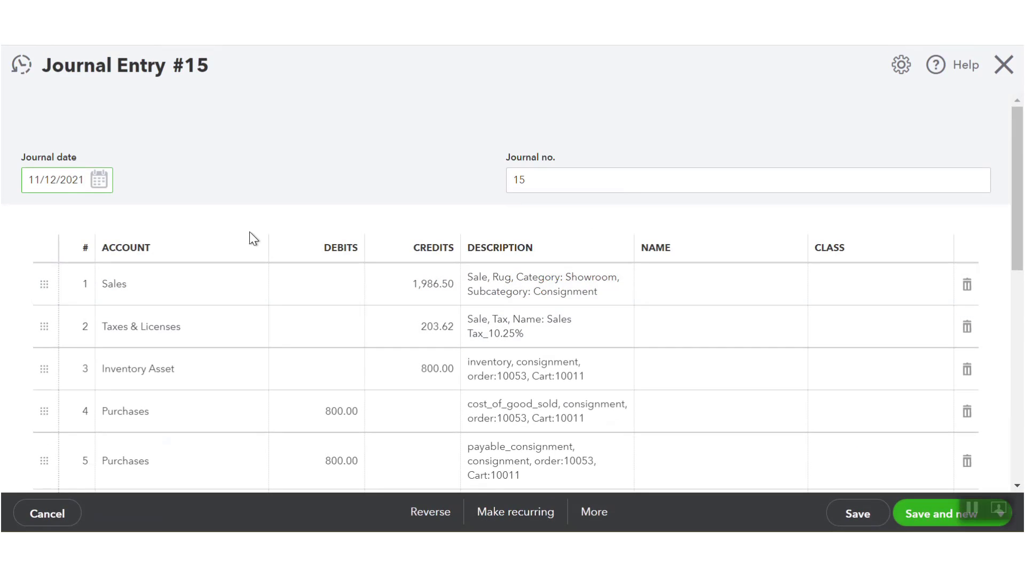
pyautogui.scroll(-3, 286, 285)
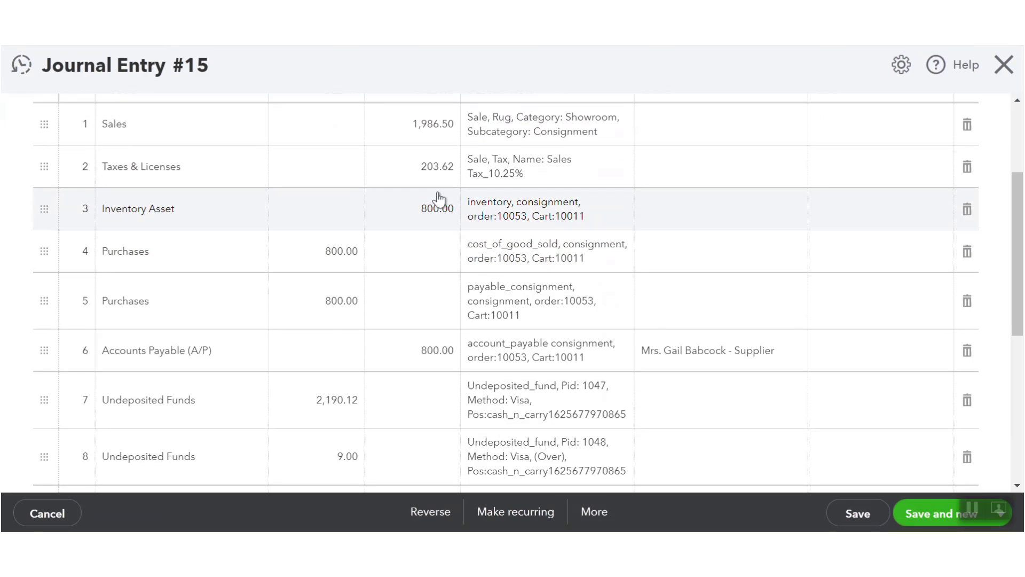
pyautogui.scroll(-3, 374, 168)
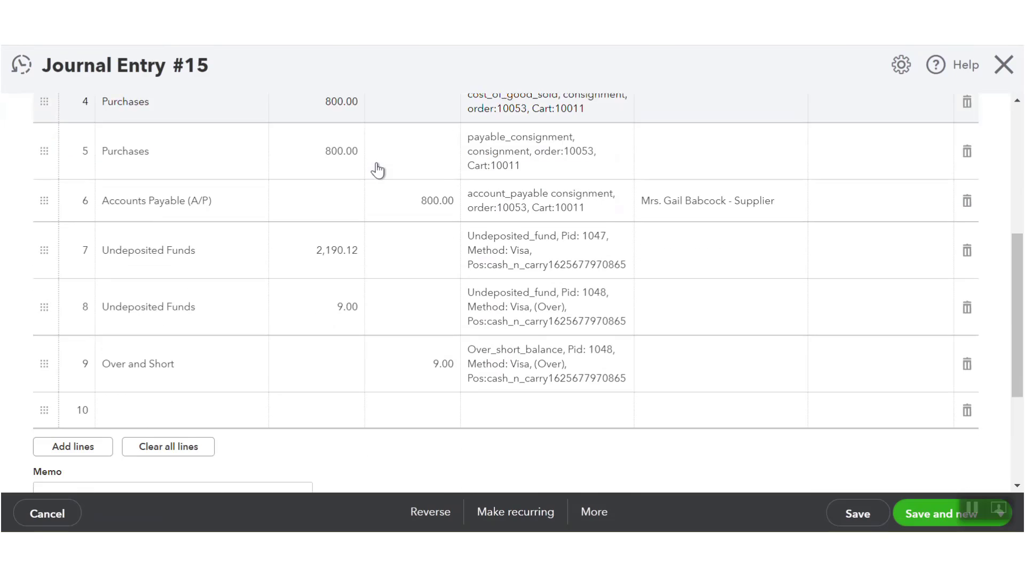
pyautogui.scroll(5, 408, 285)
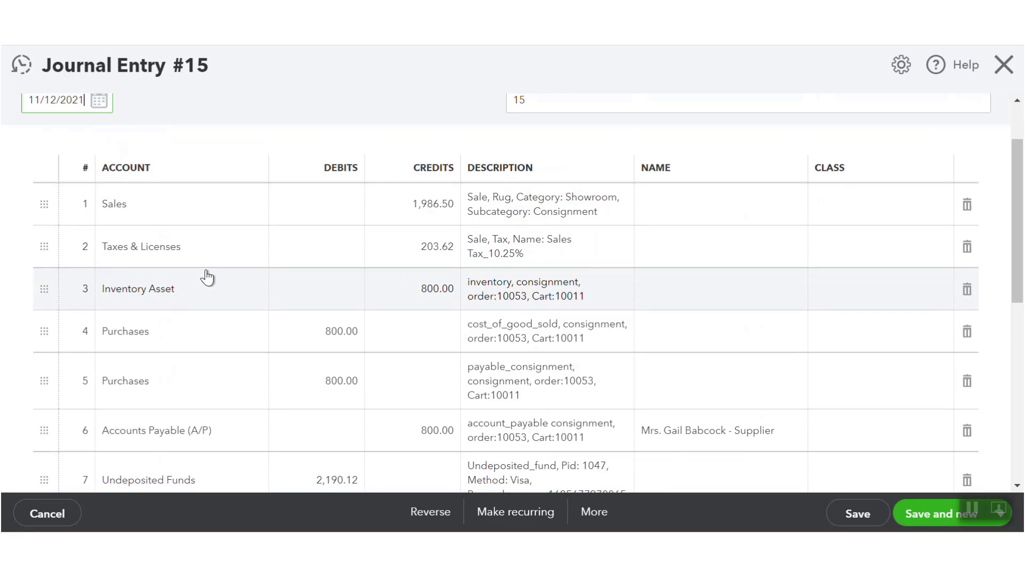
pyautogui.scroll(-2, 203, 269)
pyautogui.scroll(-3, 438, 293)
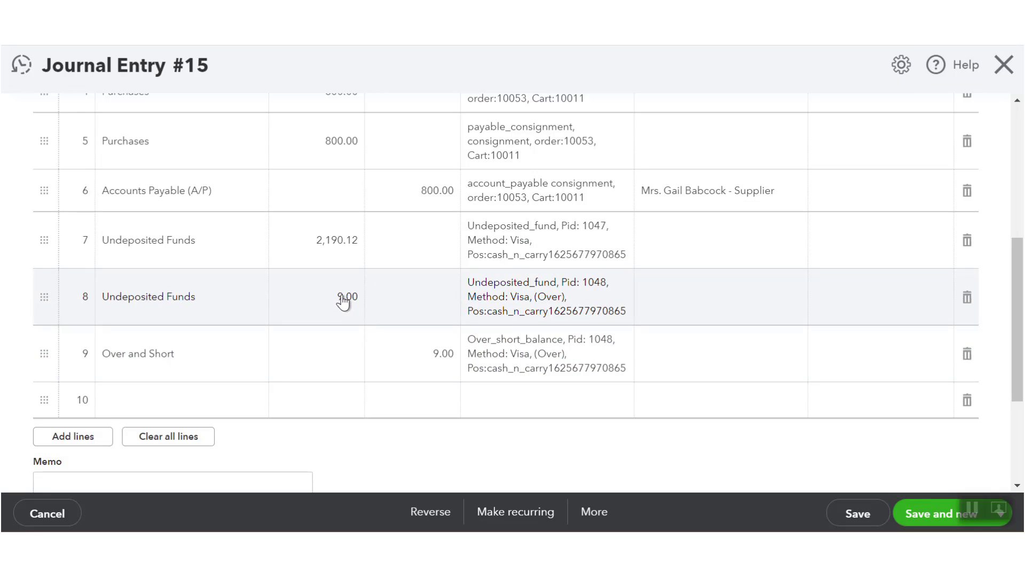
pyautogui.click(1004, 65)
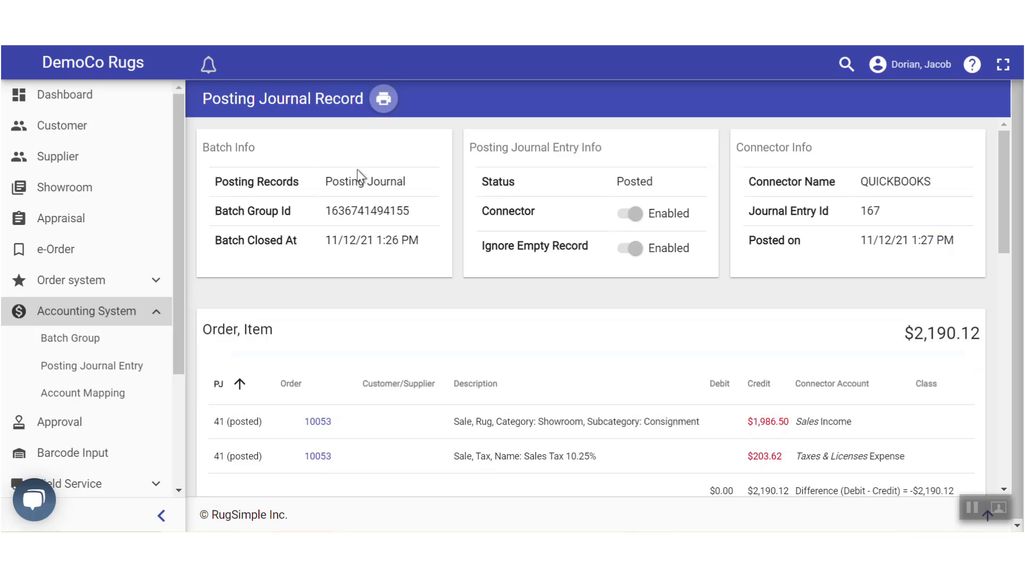
# Step: Back in RugSimple, open the most recent closed showroom order from Order Management and go to its payment history
pyautogui.click(87, 316)
pyautogui.click(66, 289)
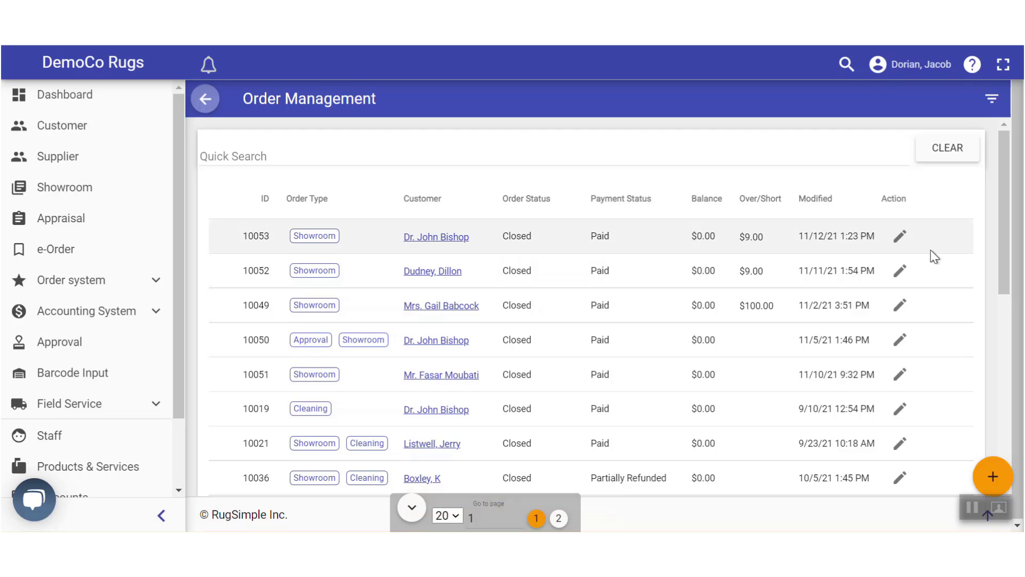
pyautogui.click(900, 236)
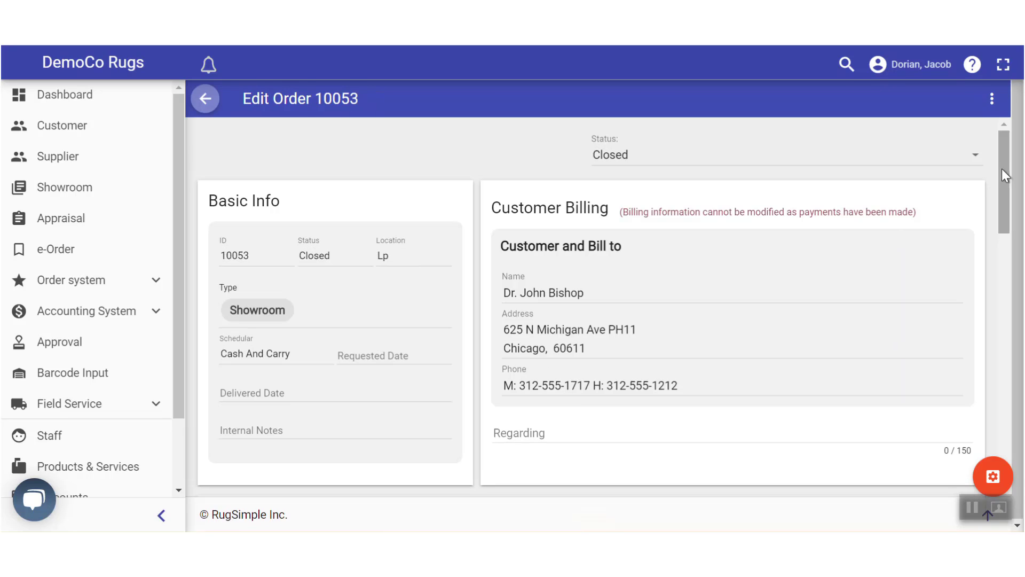
pyautogui.moveTo(1002, 169); pyautogui.dragTo(1015, 427)
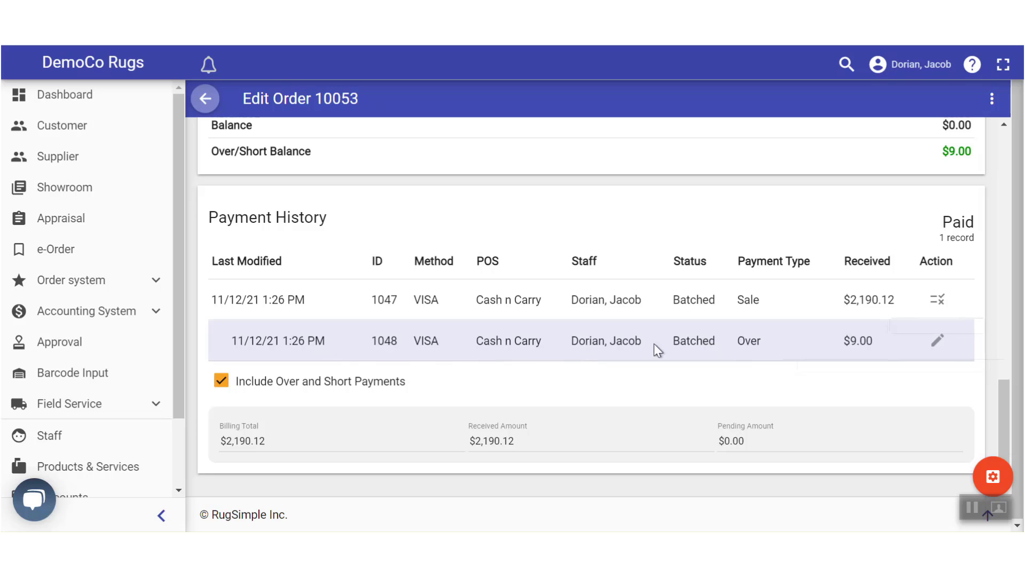
# Step: Create a short payment against the order's batched VISA sale payment with an actual amount of 2181.12
pyautogui.click(936, 298)
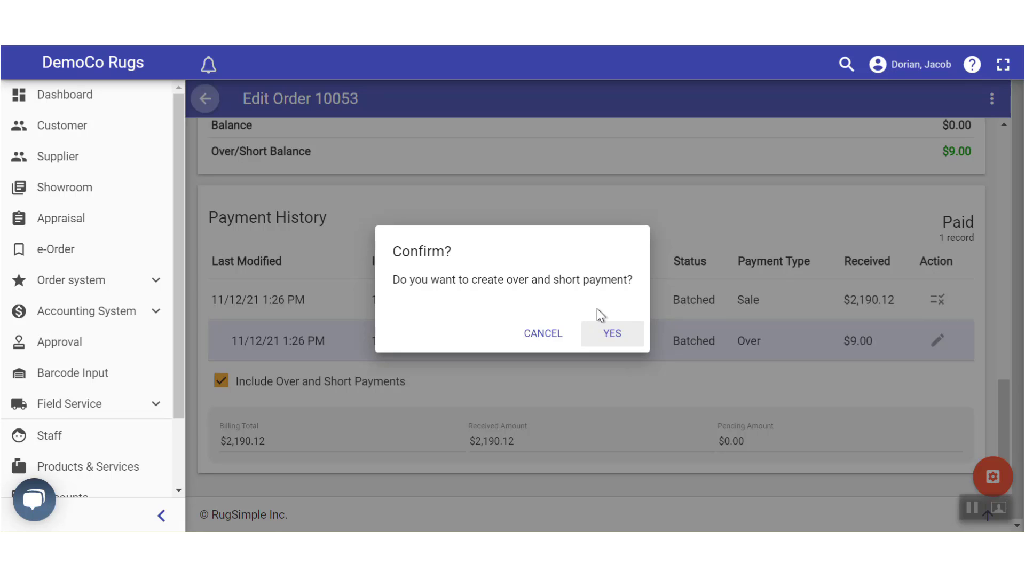
pyautogui.click(606, 335)
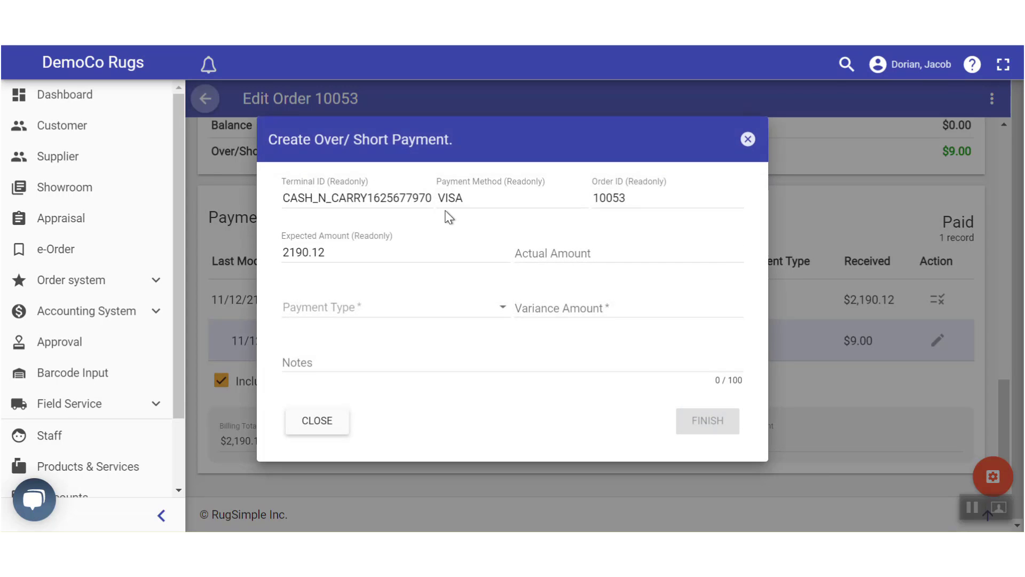
pyautogui.click(564, 257)
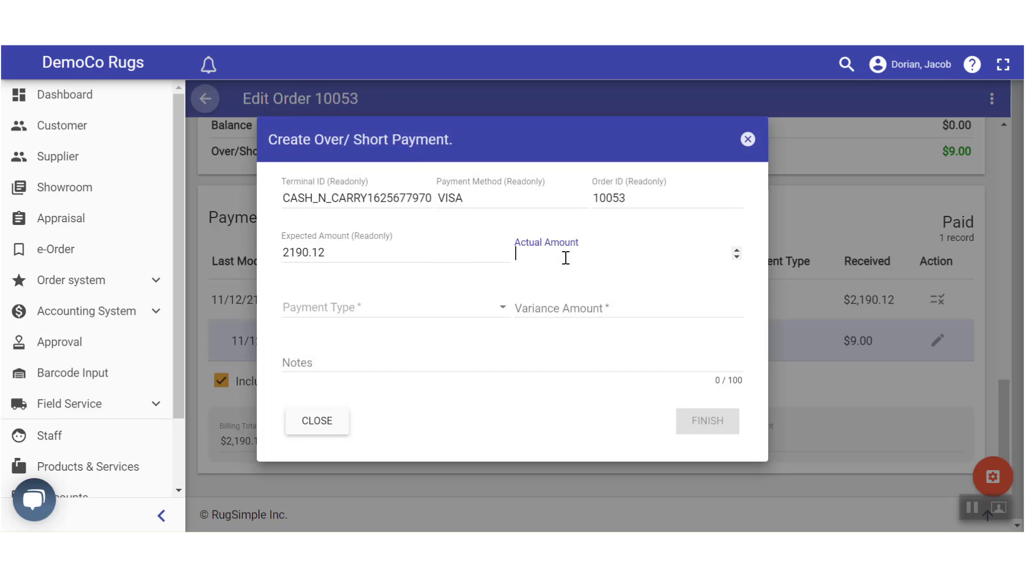
pyautogui.write('2')
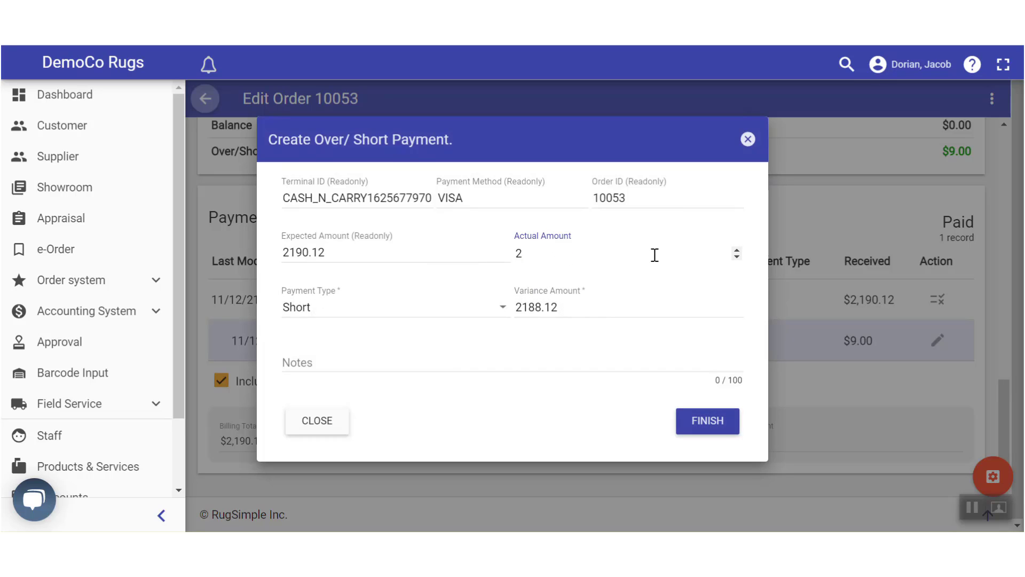
pyautogui.write('19')
pyautogui.press('BackSpace')
pyautogui.write('82.12')
pyautogui.moveTo(537, 252); pyautogui.dragTo(541, 253)
pyautogui.write('1')
pyautogui.click(712, 425)
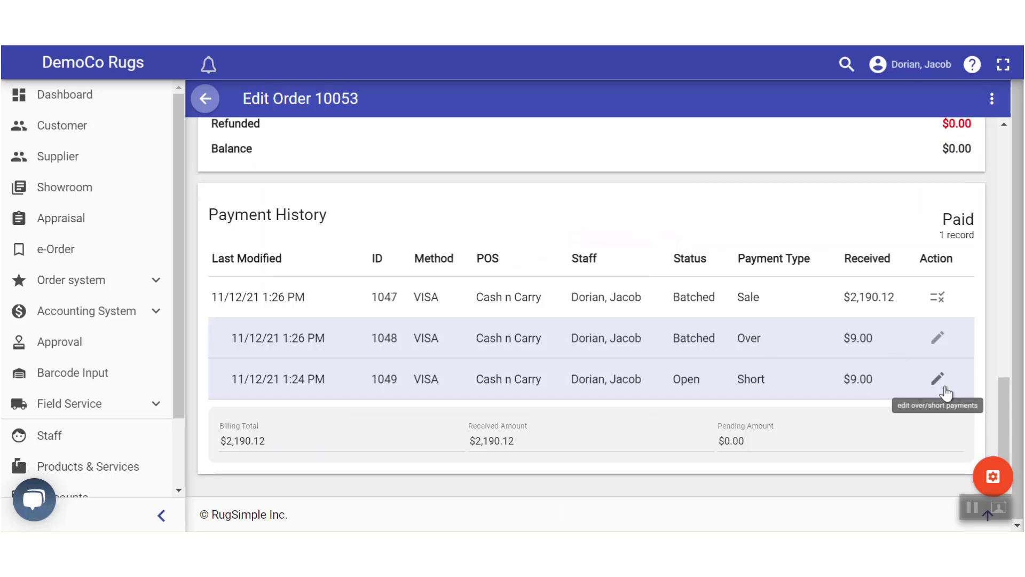
# Step: Open the currently open batch group, expand its Cash n Carry terminal batch, and review the transaction overview and over/short transactions
pyautogui.click(66, 278)
pyautogui.click(71, 303)
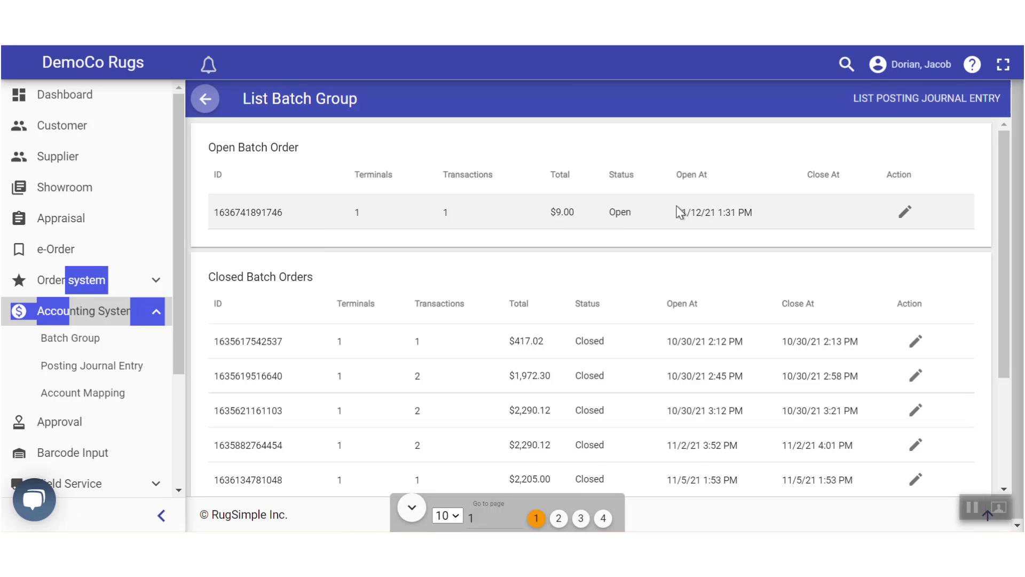
pyautogui.click(904, 216)
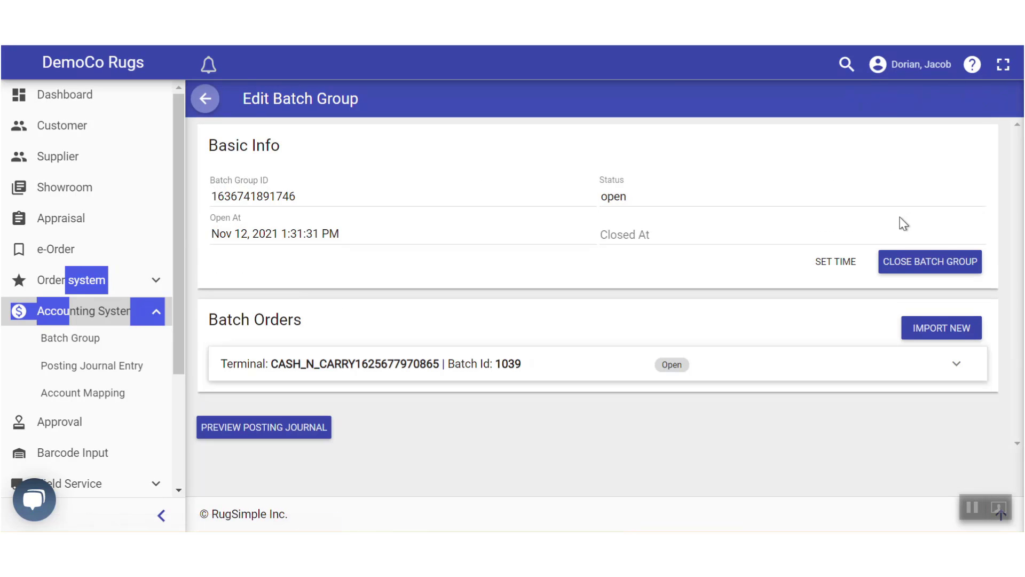
pyautogui.click(955, 364)
pyautogui.scroll(-3, 758, 372)
pyautogui.scroll(-3, 754, 366)
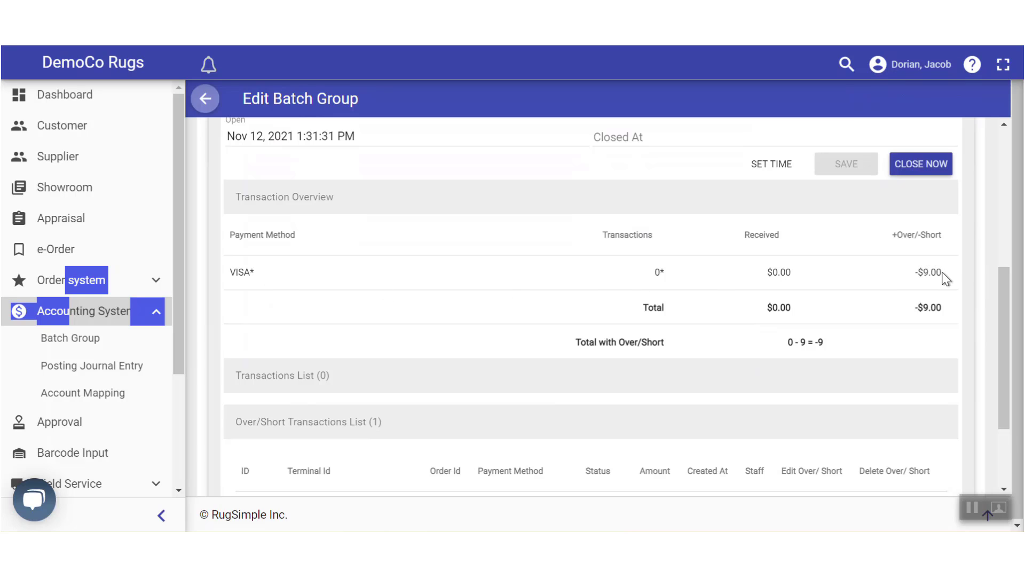
pyautogui.scroll(-1, 938, 287)
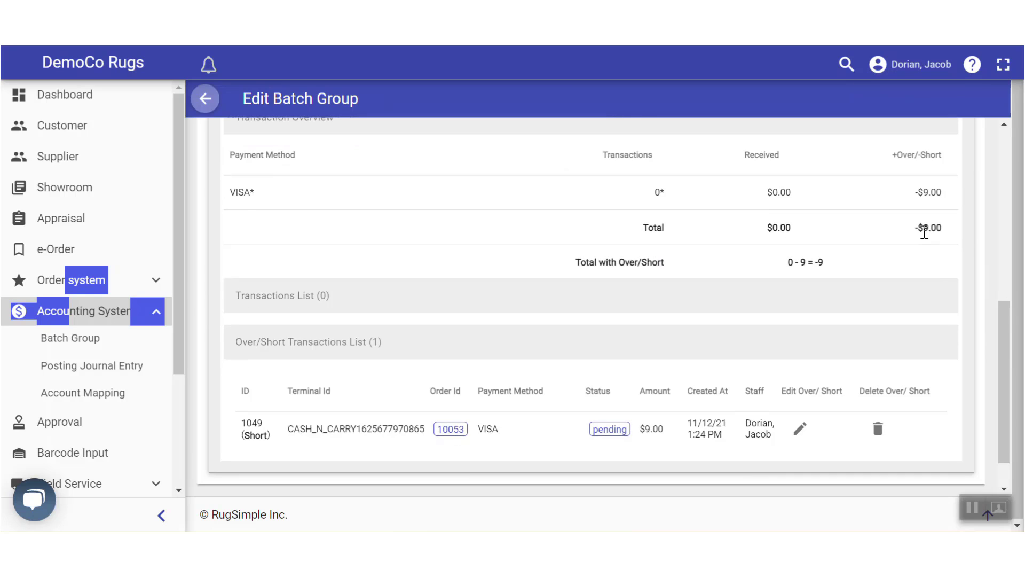
pyautogui.moveTo(1010, 354); pyautogui.dragTo(1011, 295)
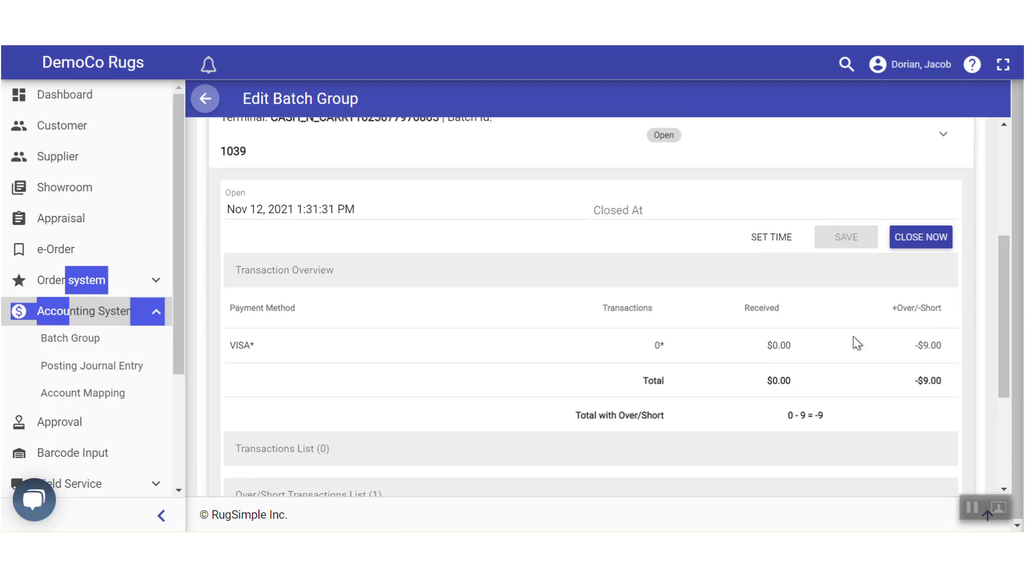